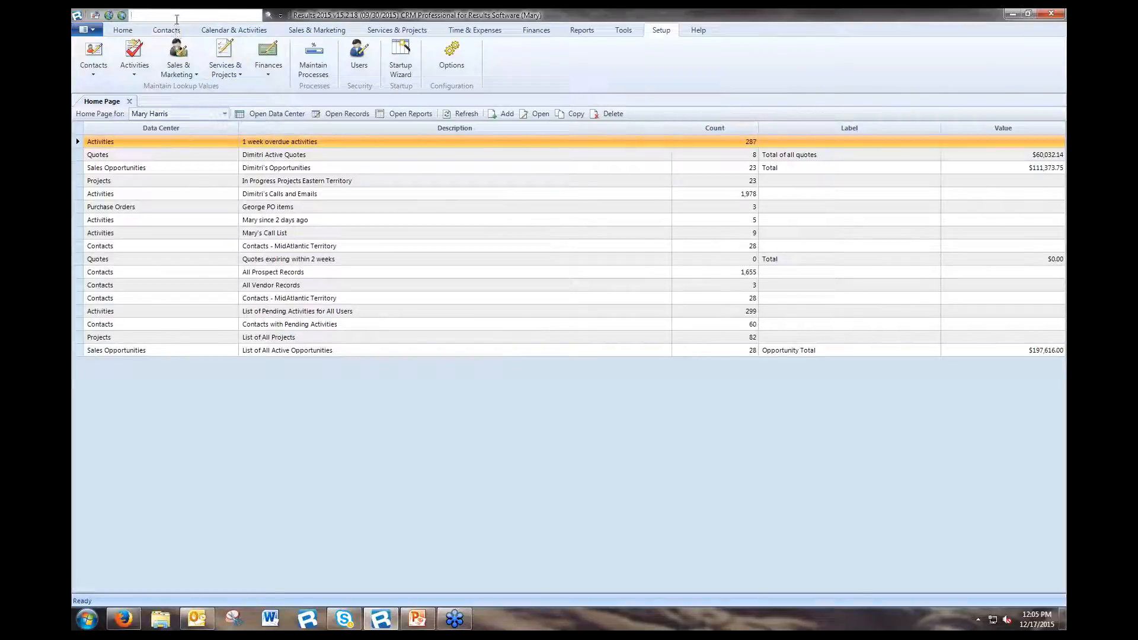
# - Search for the contact Julia Child and open the matching contact record
pyautogui.write('phil')
pyautogui.write('a child')
pyautogui.press('Return')
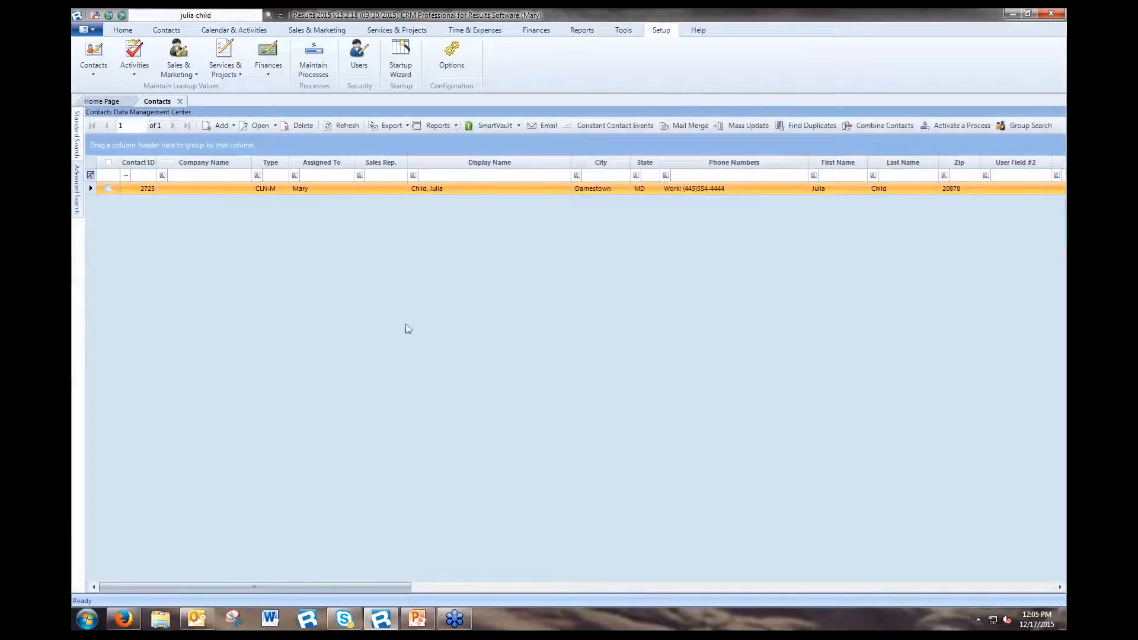
pyautogui.click(482, 196)
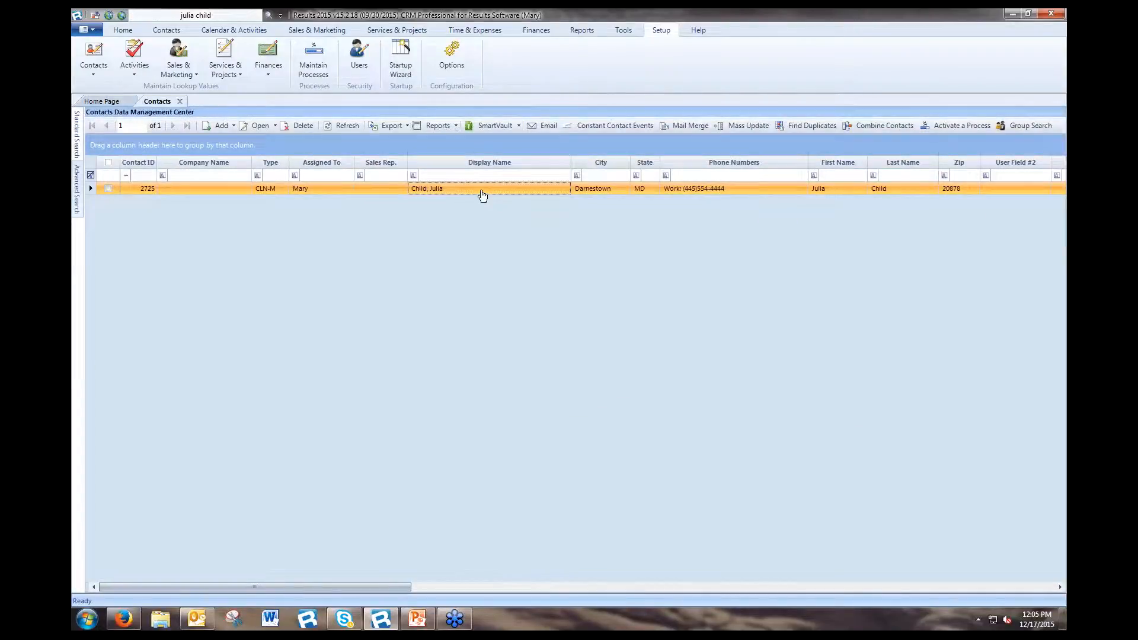
pyautogui.doubleClick(483, 196)
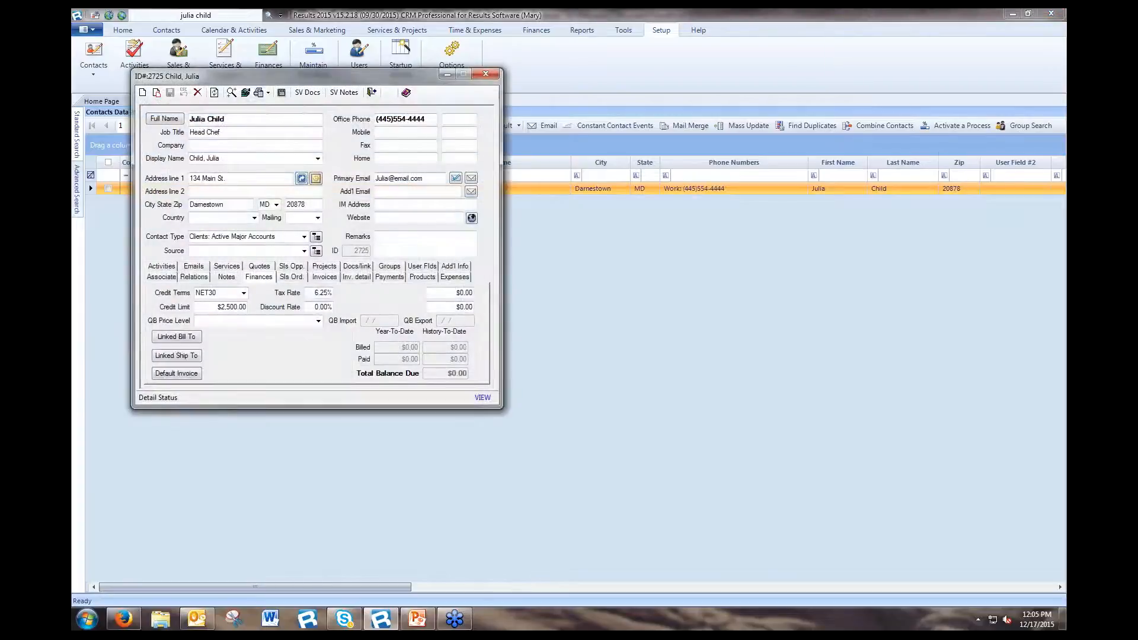
pyautogui.moveTo(418, 83); pyautogui.dragTo(556, 125)
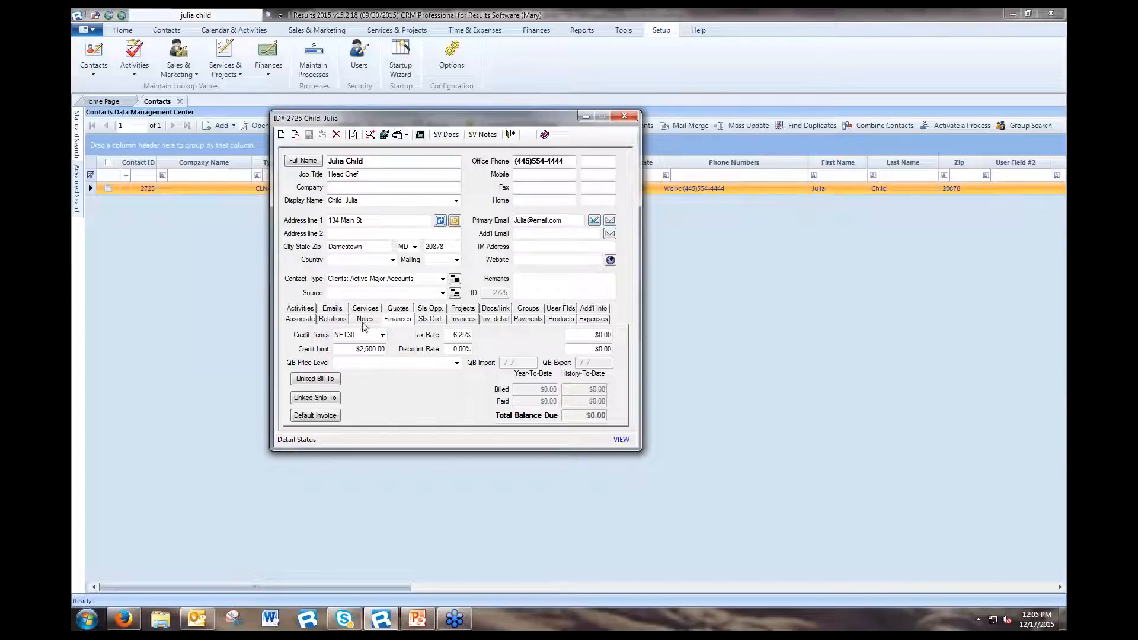
# - Add a project to the contact named "breakfast for family" with the description "make bacon and eggs breakfast" and save it
pyautogui.click(463, 308)
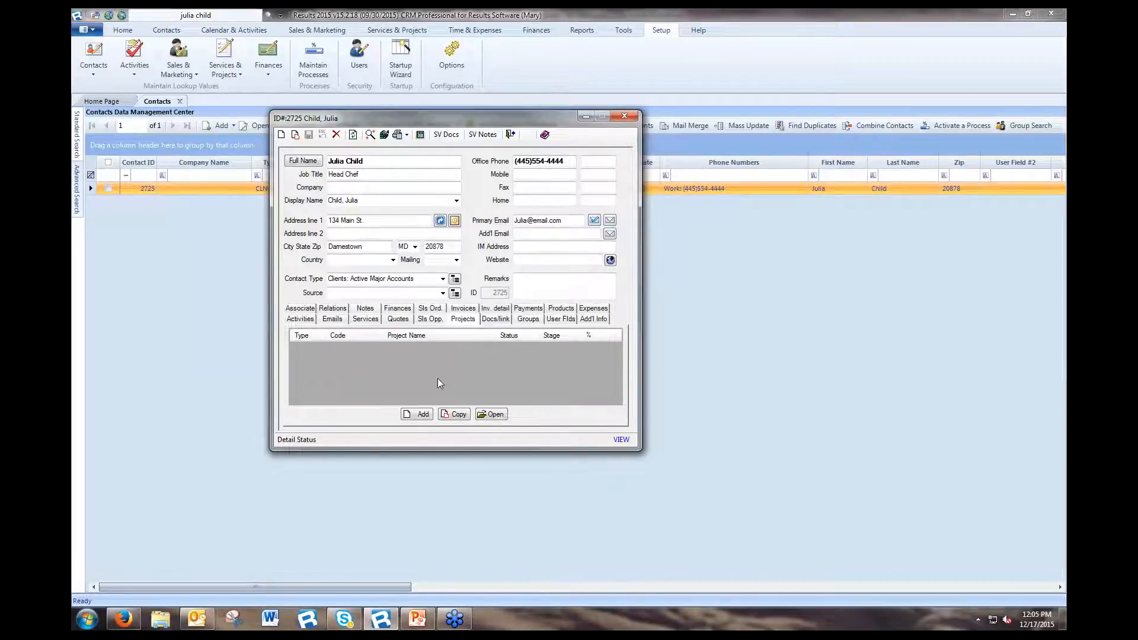
pyautogui.click(418, 414)
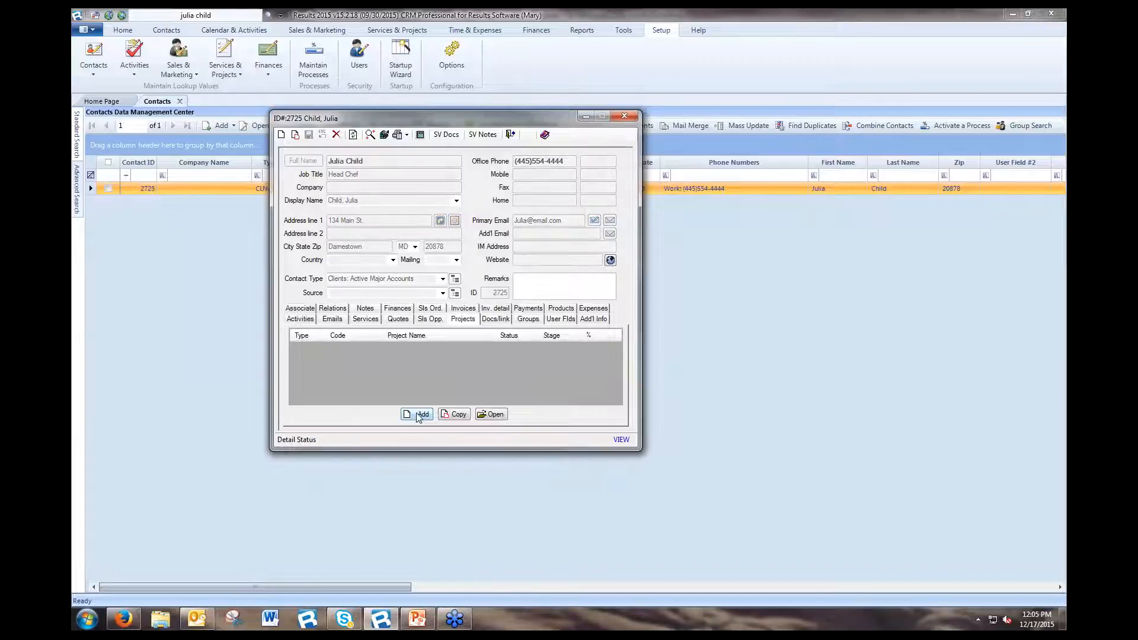
pyautogui.click(550, 176)
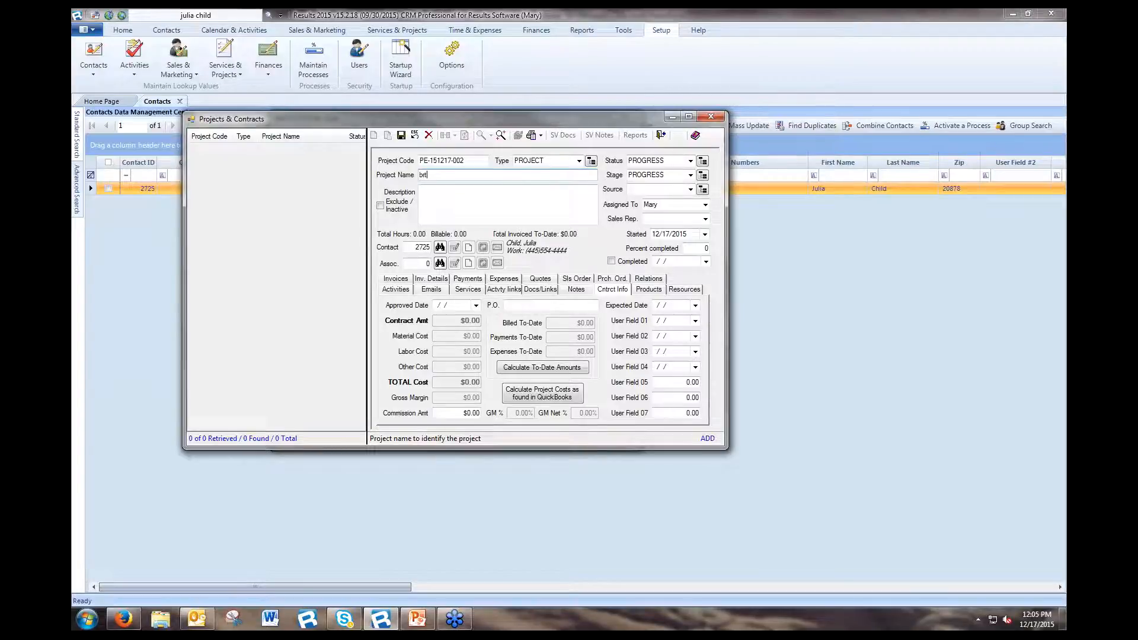
pyautogui.write('breakfast for family')
pyautogui.press('Tab')
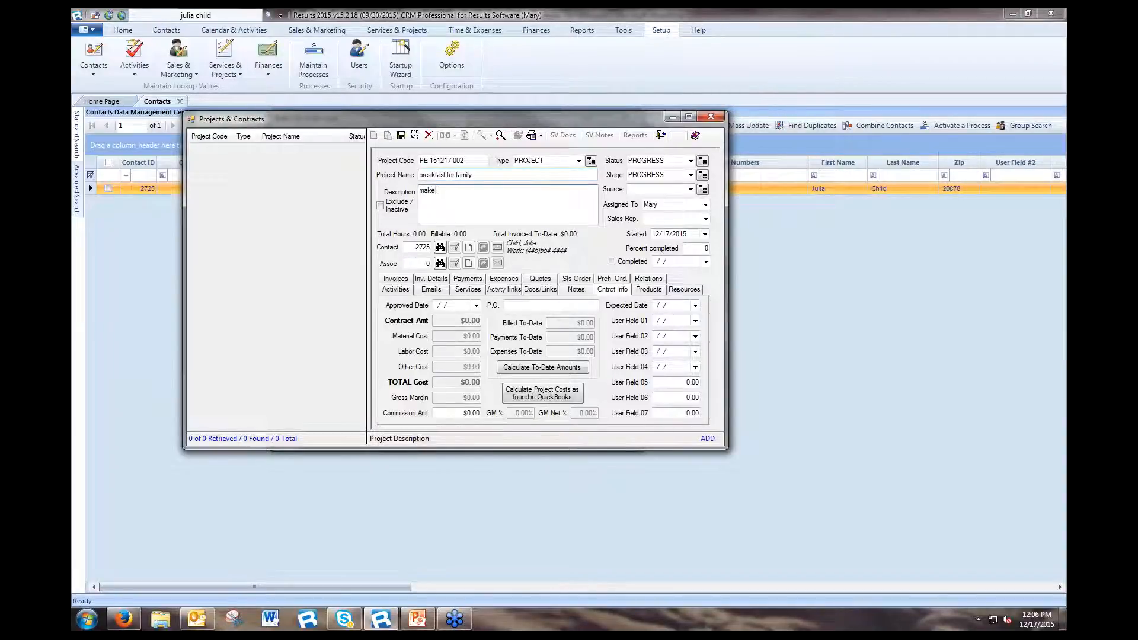
pyautogui.write('make bacon and eggs breakfast')
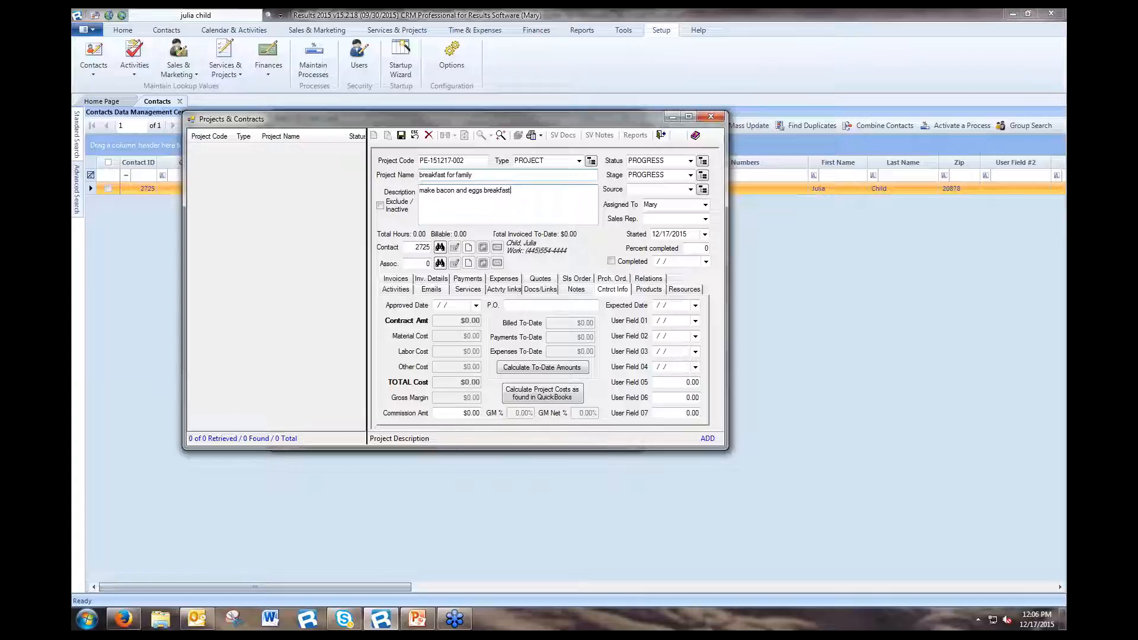
pyautogui.click(401, 136)
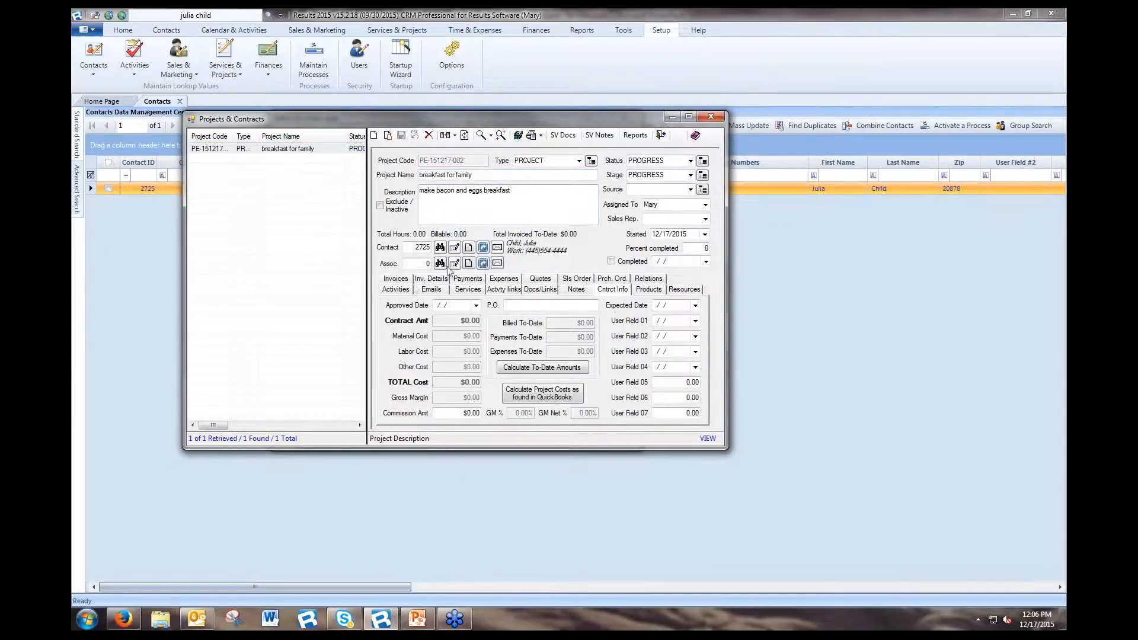
# - Activate the Breakfast process from the new project's activities and acknowledge the trigger message
pyautogui.click(405, 291)
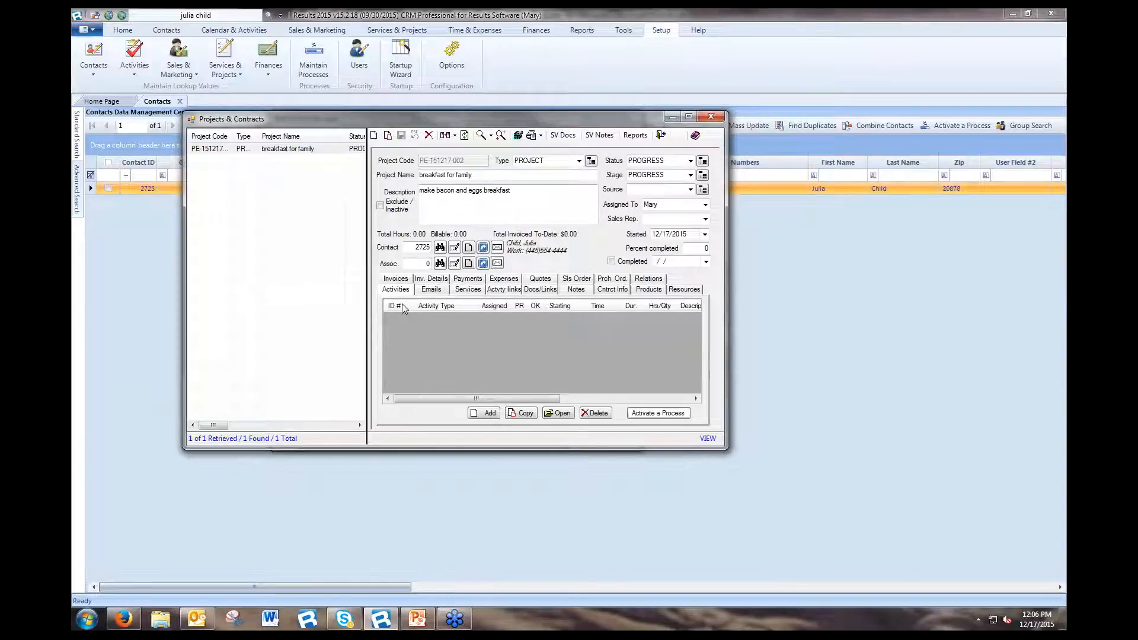
pyautogui.click(667, 414)
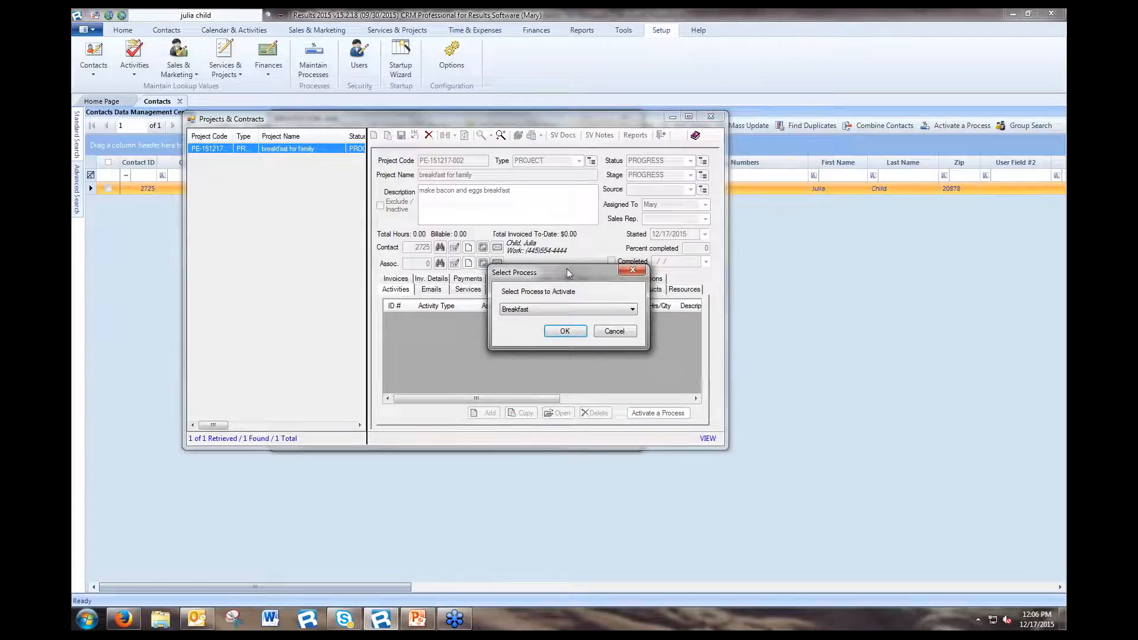
pyautogui.moveTo(567, 272); pyautogui.dragTo(812, 235)
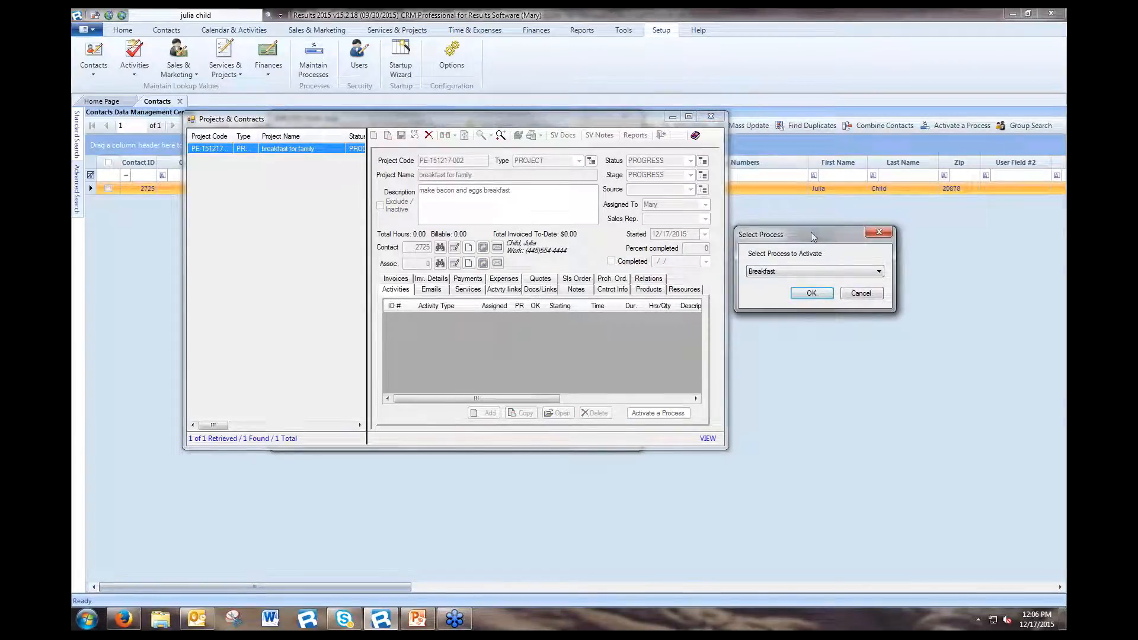
pyautogui.moveTo(812, 237); pyautogui.dragTo(693, 229)
pyautogui.click(746, 266)
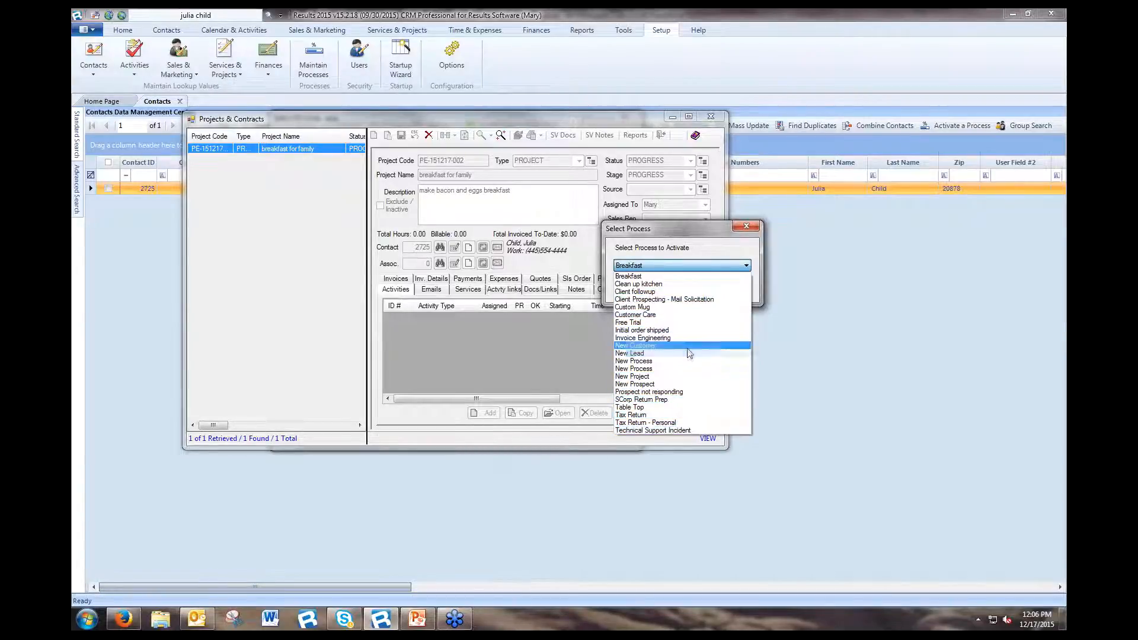
pyautogui.click(694, 278)
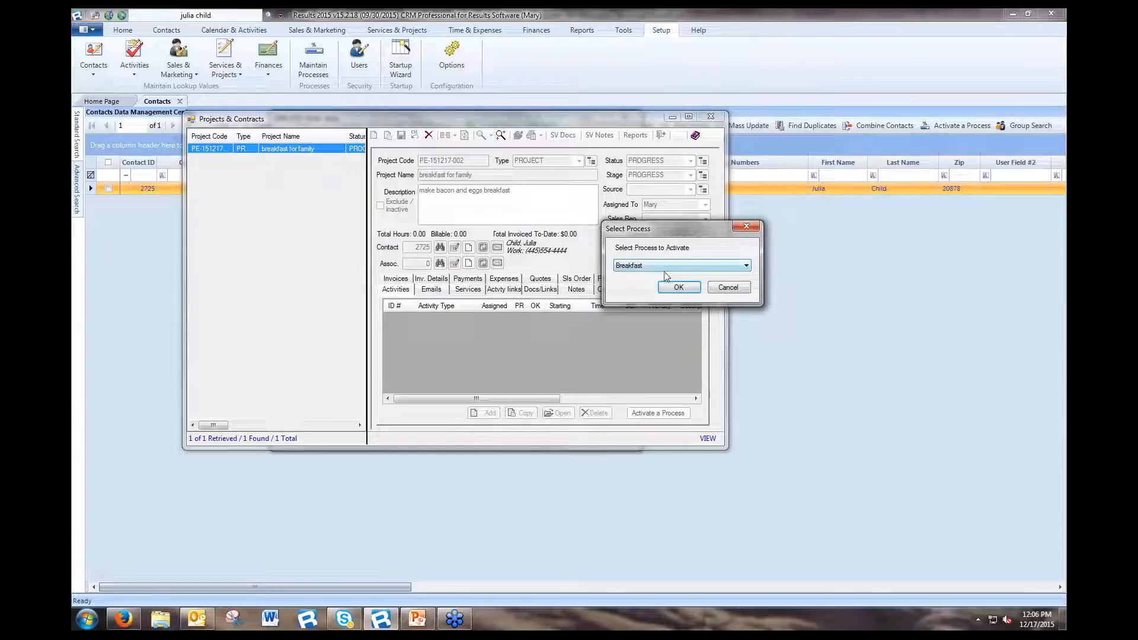
pyautogui.click(679, 288)
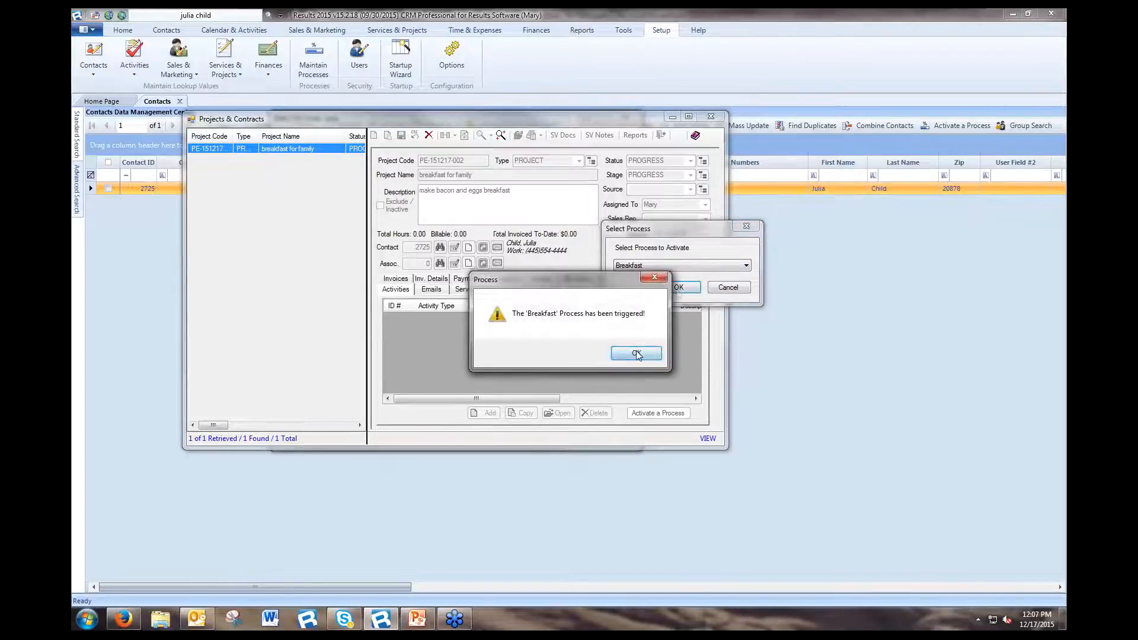
pyautogui.click(636, 353)
# - Open the project's _B_shopping activity and examine its notes and its list of process steps in full
pyautogui.moveTo(646, 448); pyautogui.dragTo(653, 506)
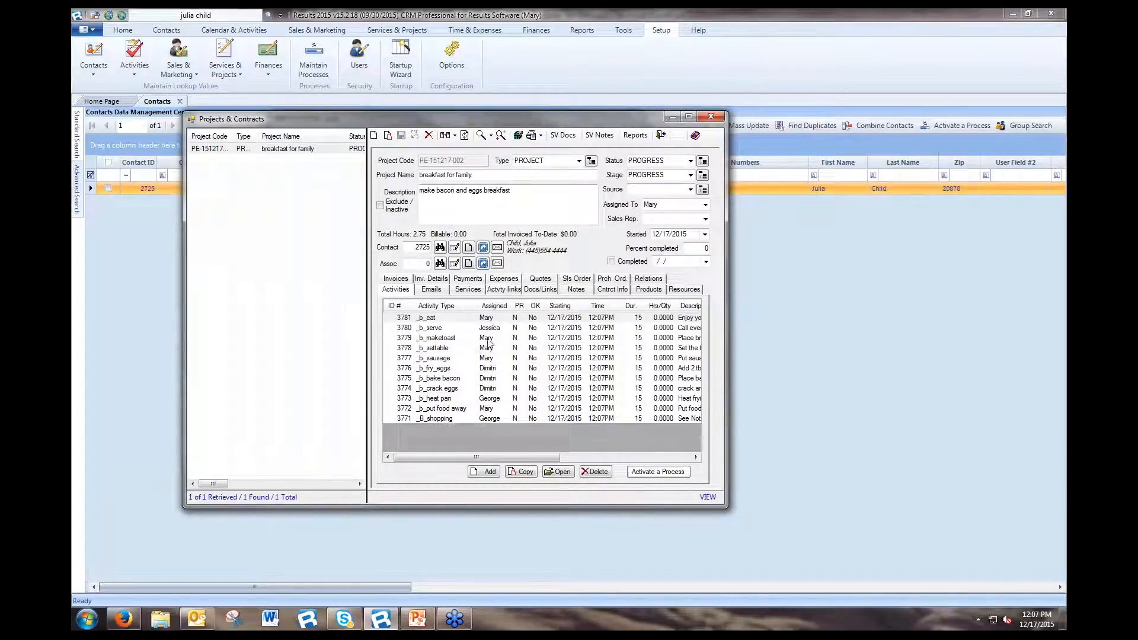
pyautogui.click(500, 420)
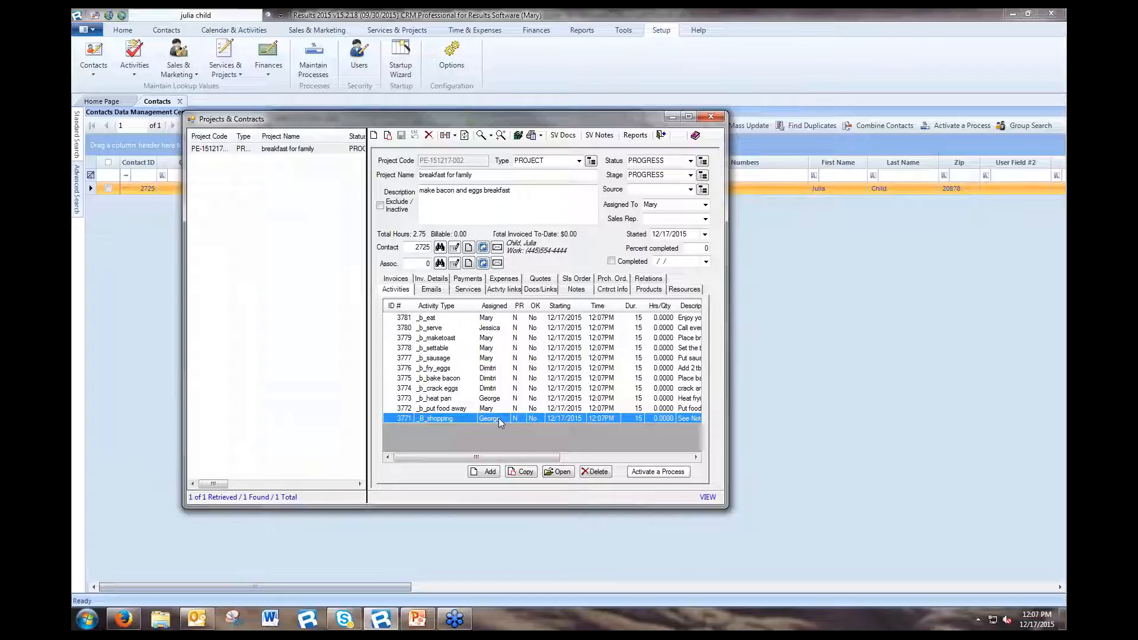
pyautogui.doubleClick(496, 419)
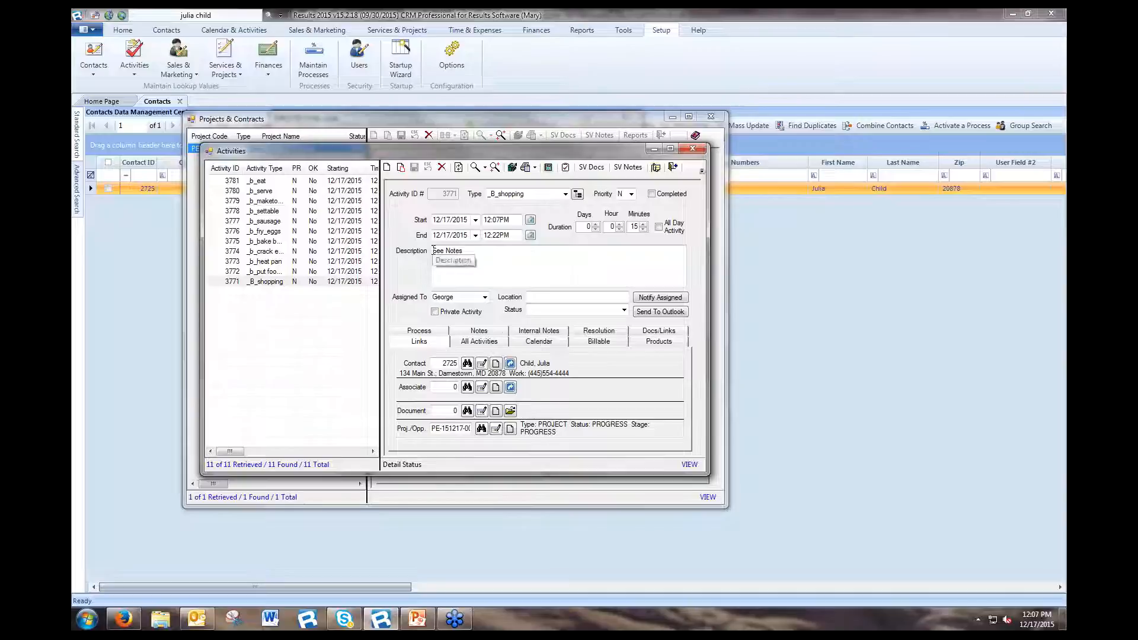
pyautogui.click(465, 251)
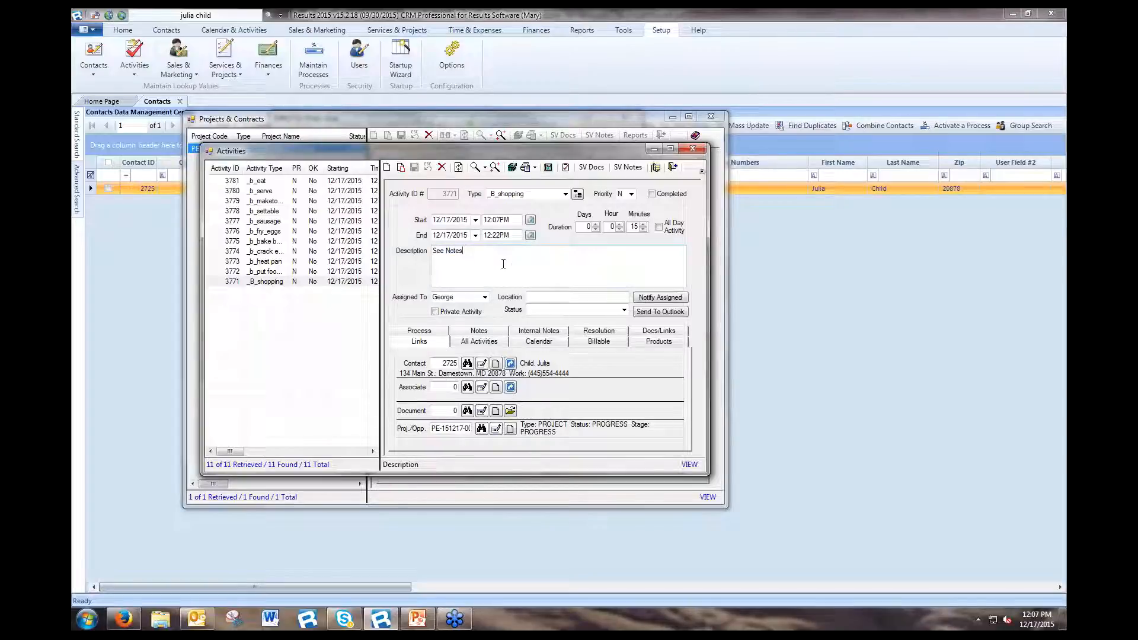
pyautogui.click(503, 332)
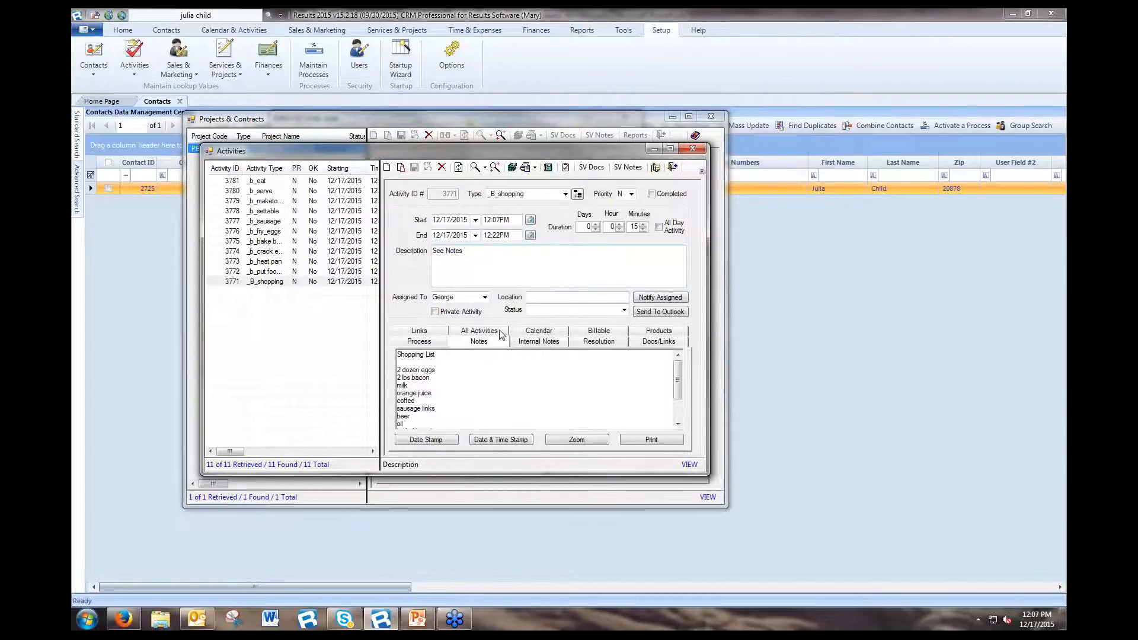
pyautogui.moveTo(577, 471); pyautogui.dragTo(573, 516)
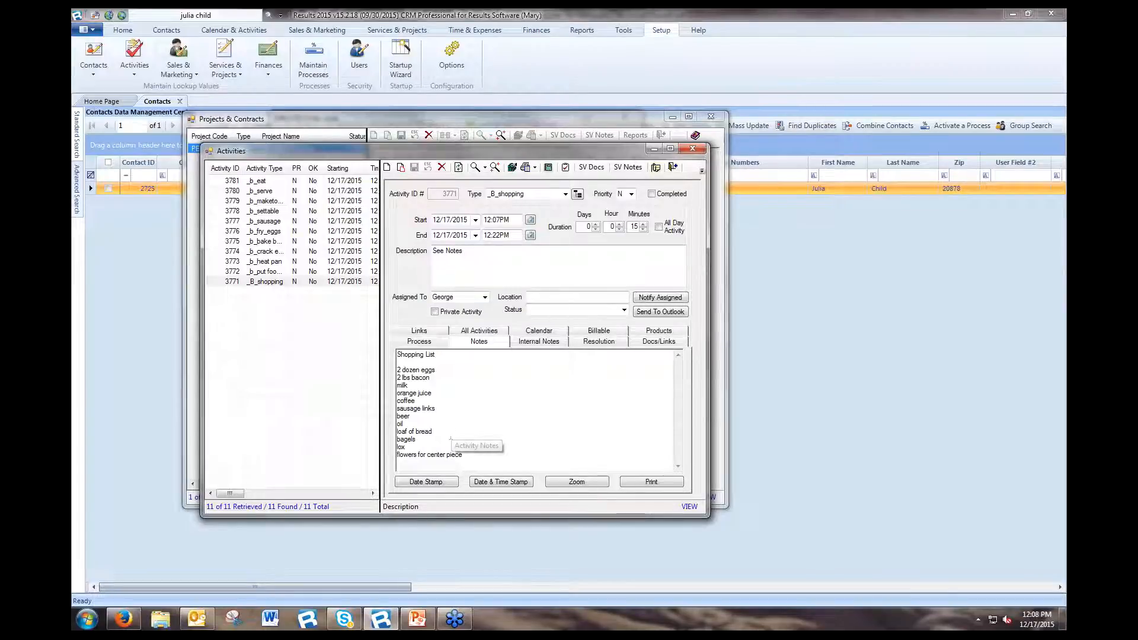
pyautogui.click(425, 343)
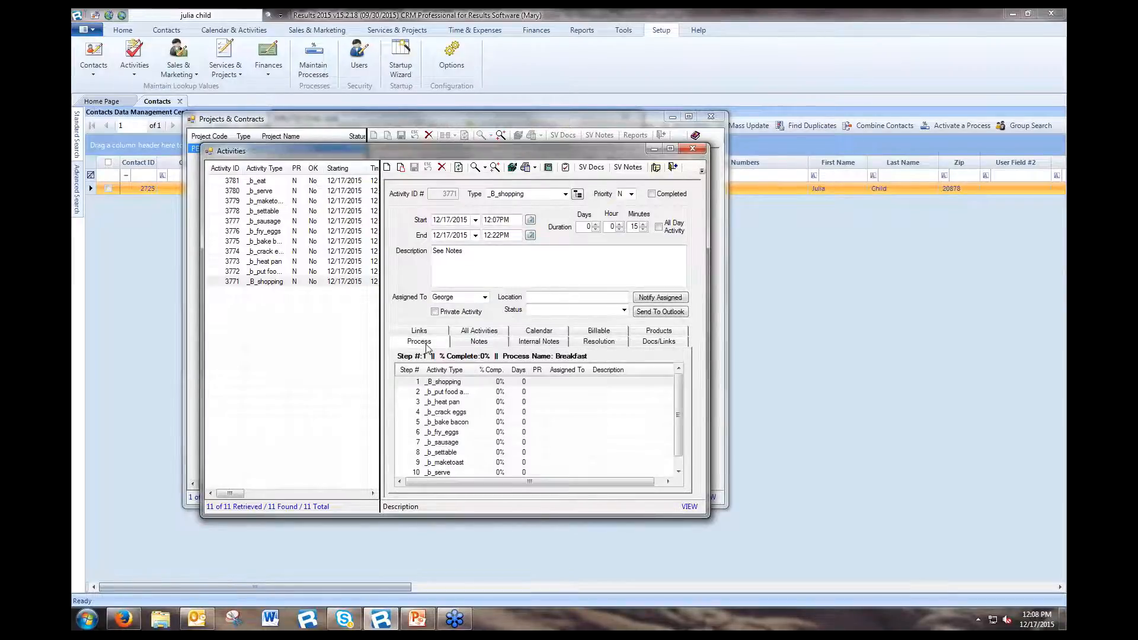
pyautogui.moveTo(526, 517); pyautogui.dragTo(524, 556)
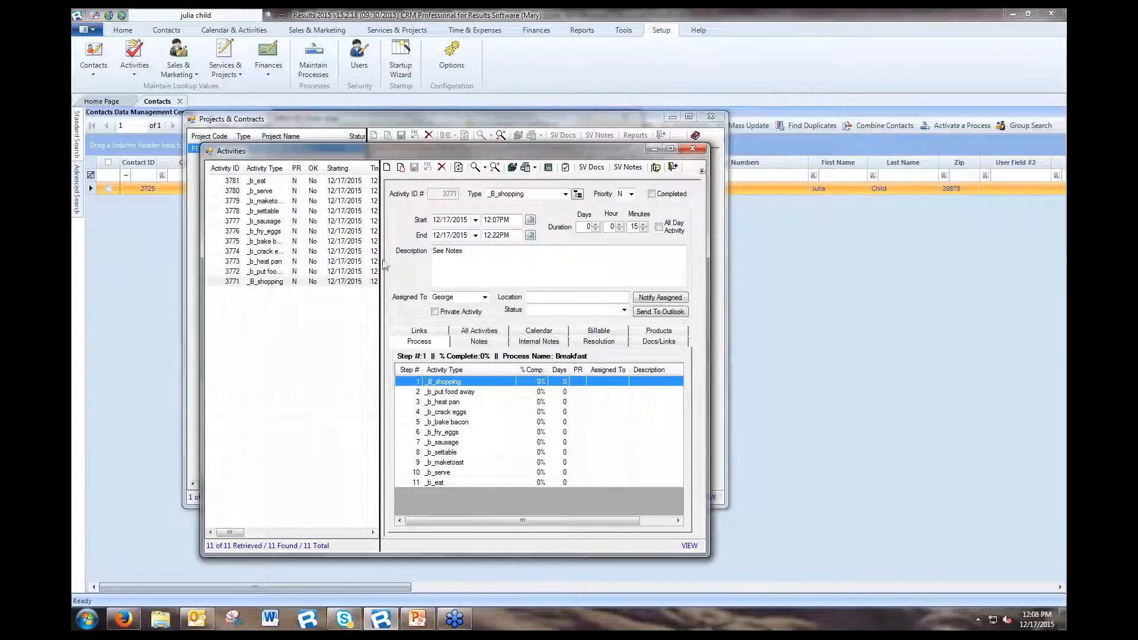
# - Mark the _B_shopping activity as completed and save it without notifying the assigned employee
pyautogui.click(317, 282)
pyautogui.click(651, 194)
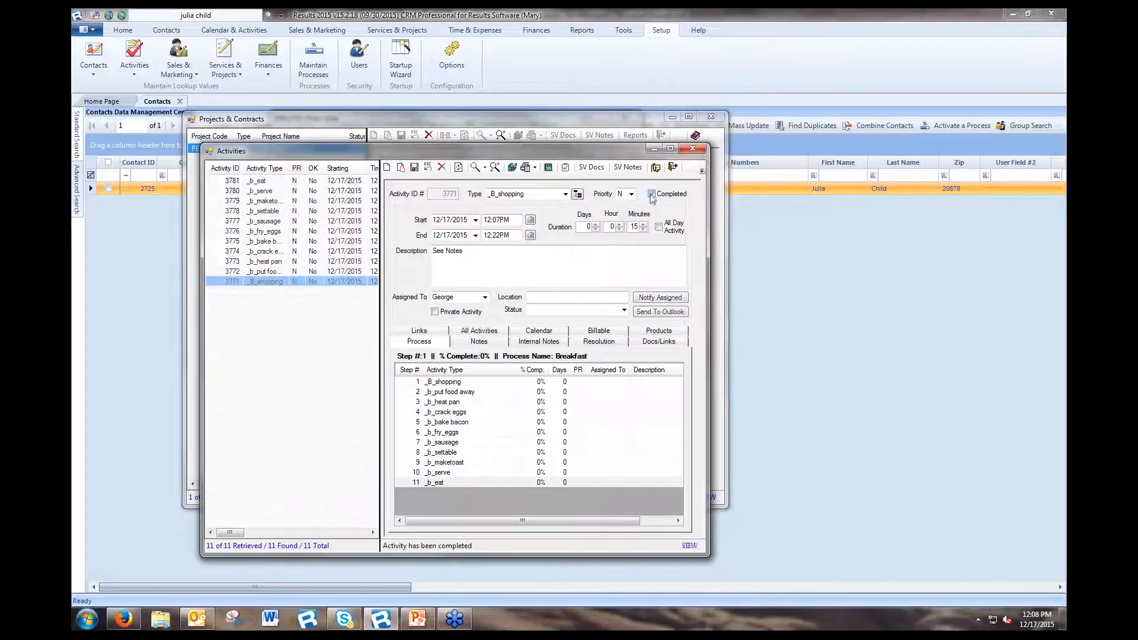
pyautogui.click(415, 167)
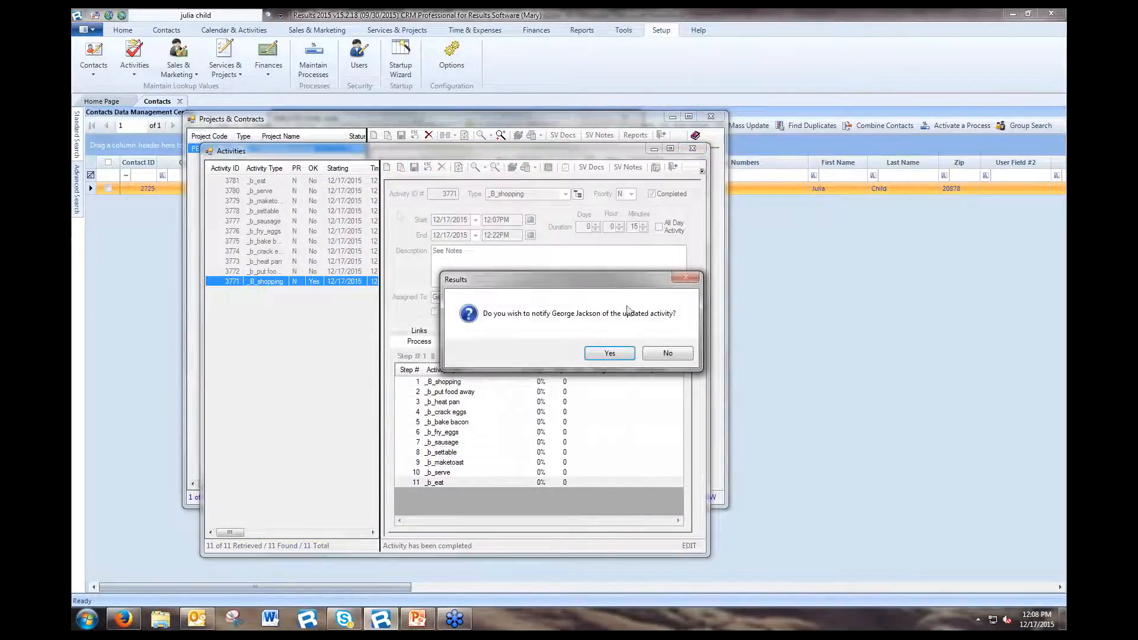
pyautogui.click(668, 353)
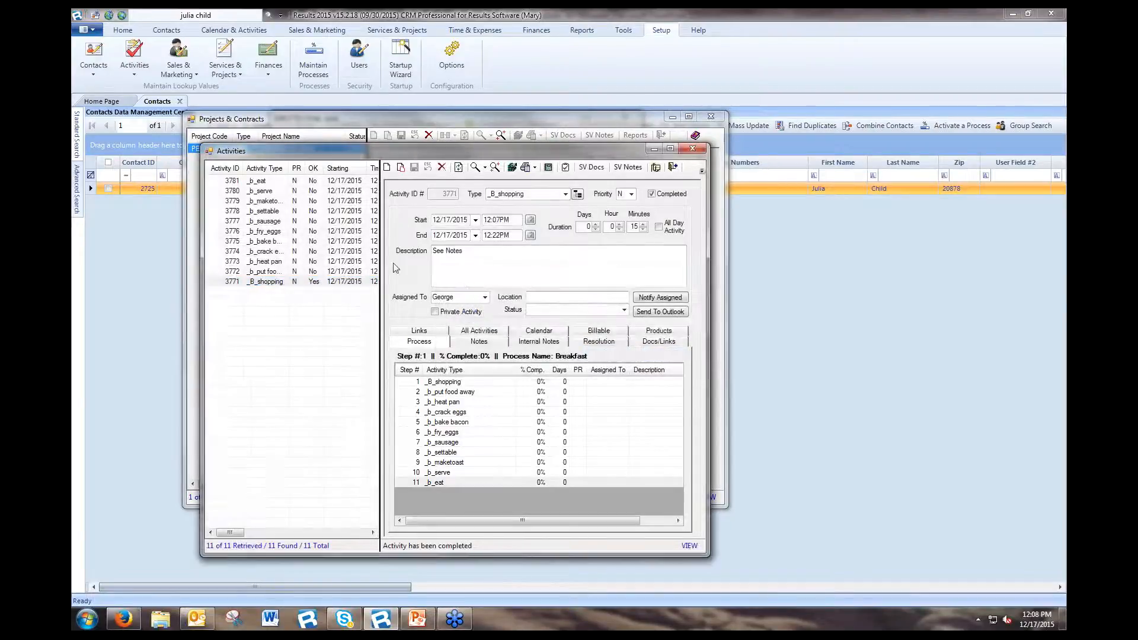
# - Review the put food away, heat pan, crack eggs and bake bacon activities, including the notes for crack eggs
pyautogui.click(272, 273)
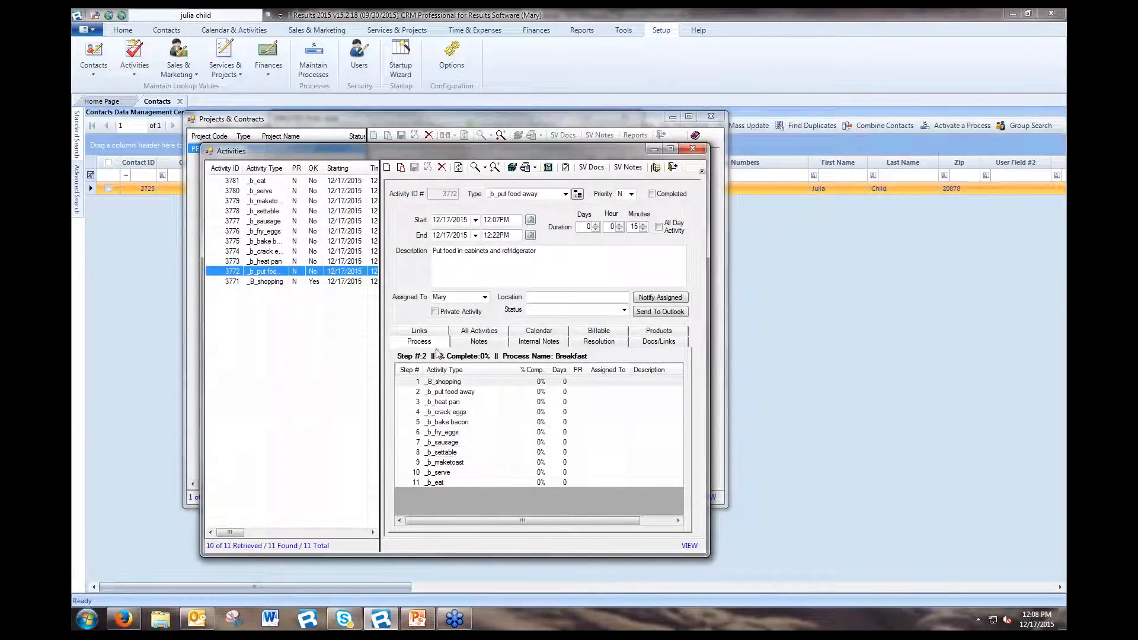
pyautogui.click(294, 263)
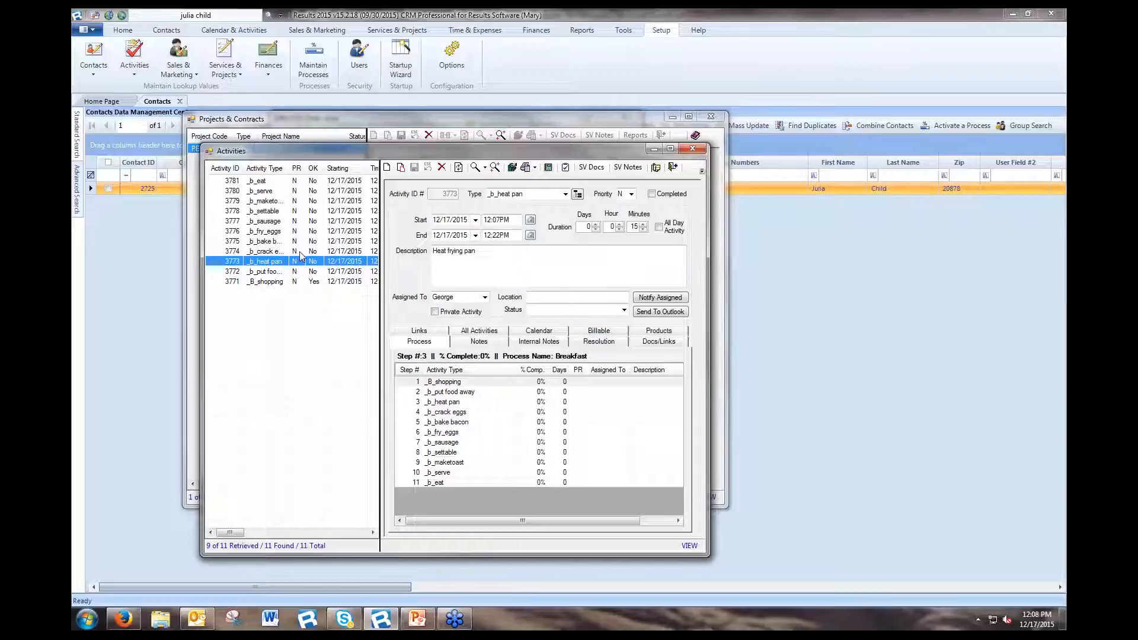
pyautogui.click(301, 252)
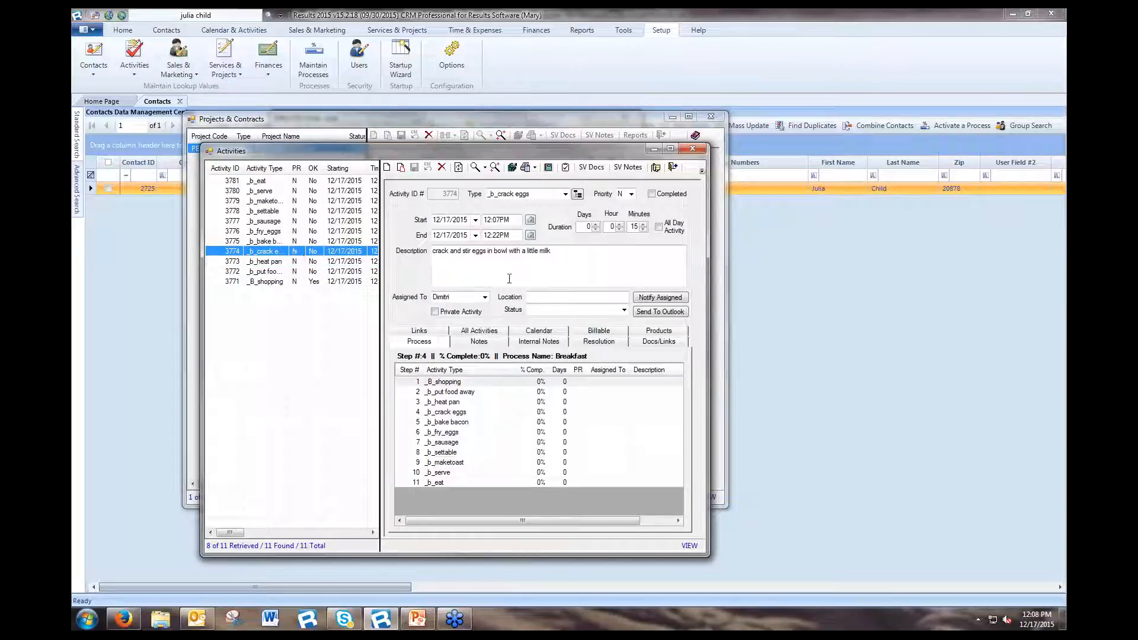
pyautogui.click(478, 342)
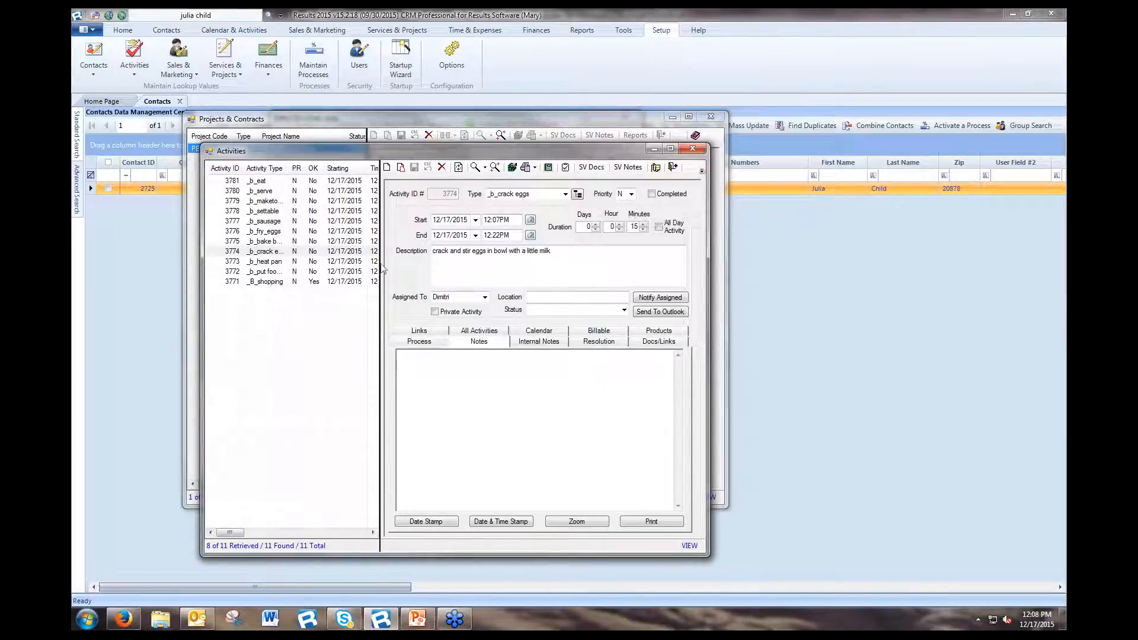
pyautogui.click(325, 241)
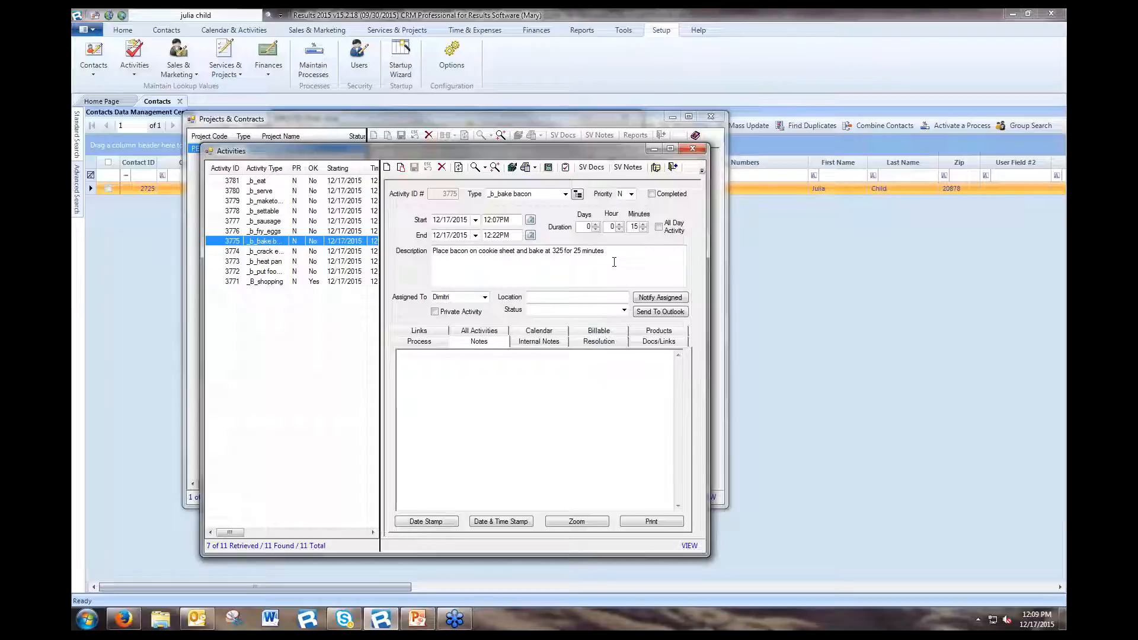
# - Mark the _b_fry_eggs activity as completed and save it
pyautogui.click(330, 233)
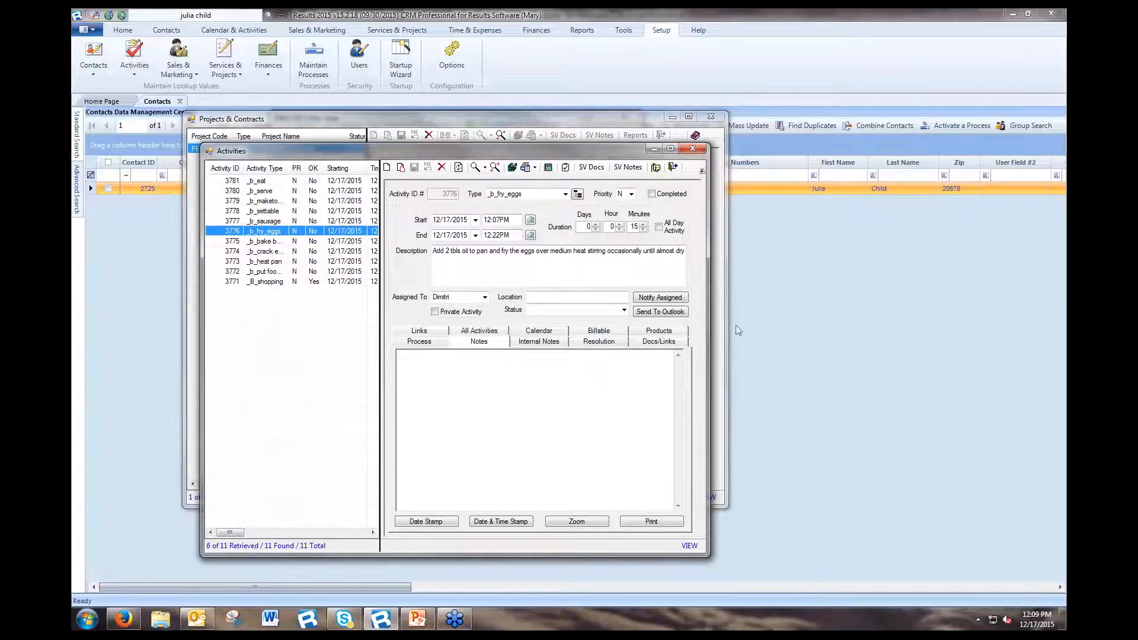
pyautogui.click(651, 195)
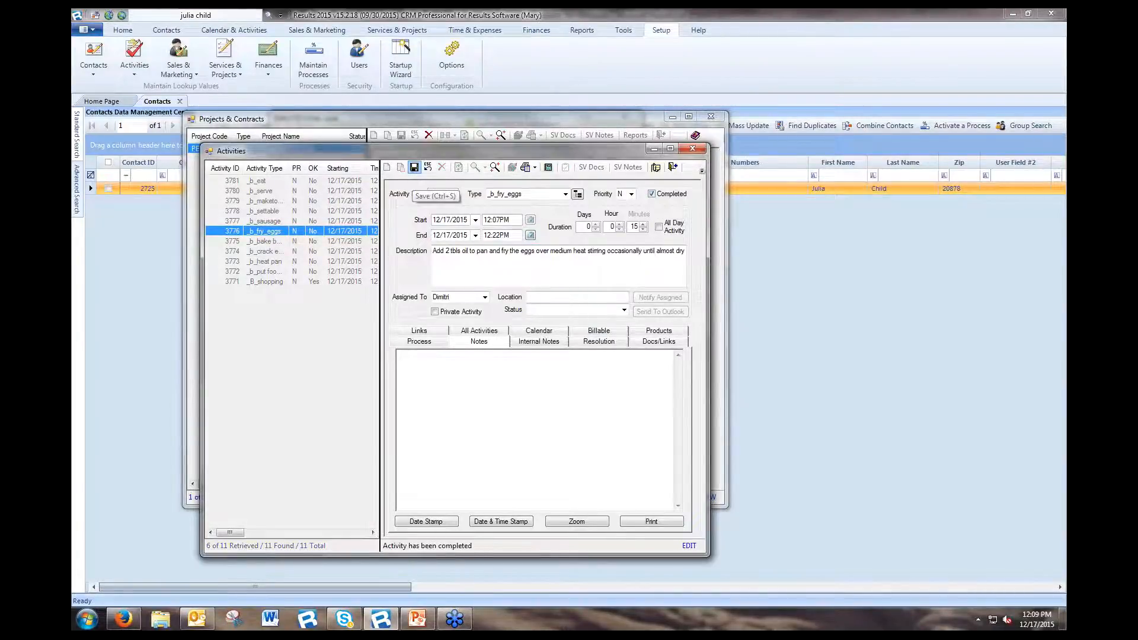
pyautogui.click(413, 168)
pyautogui.press('Return')
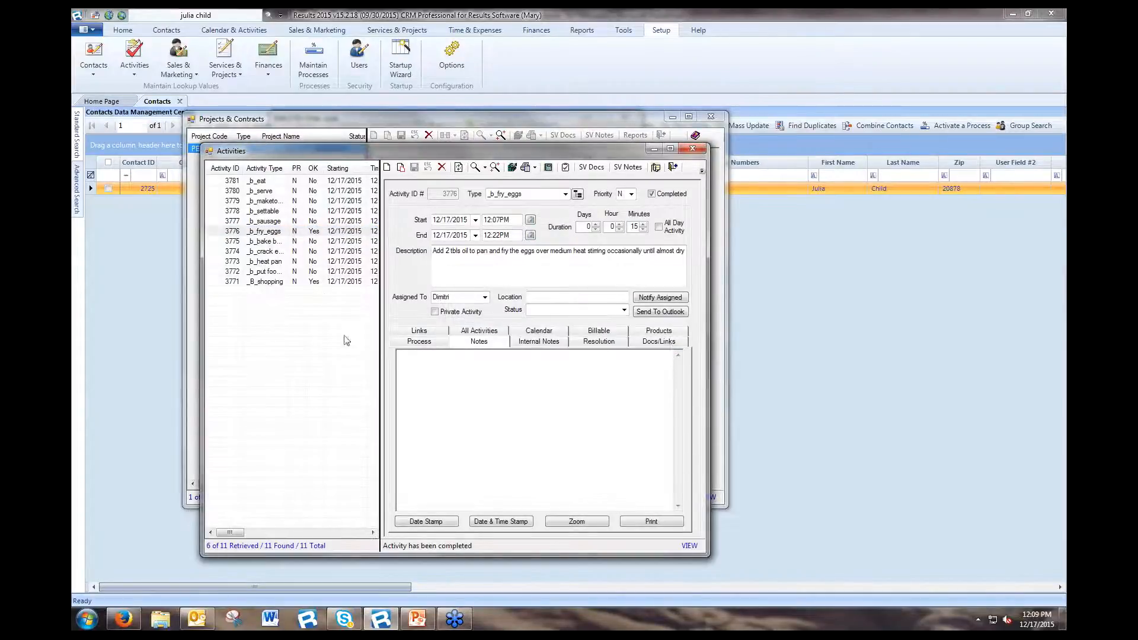
# - Add a date stamp to the notes of the _b_settable activity and save it
pyautogui.click(320, 222)
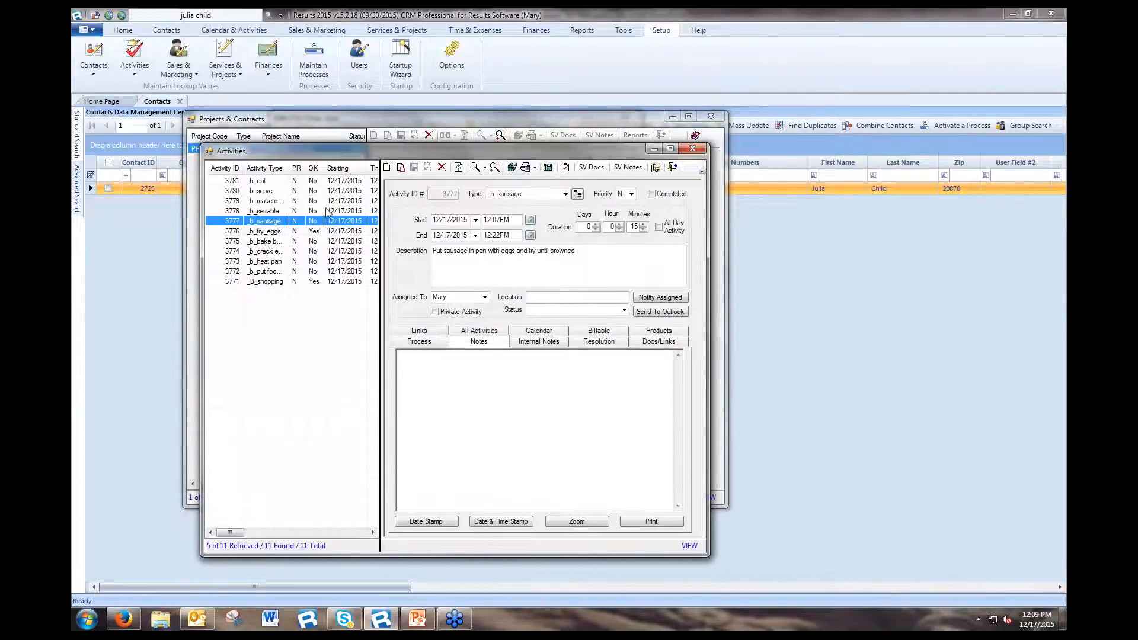
pyautogui.click(327, 211)
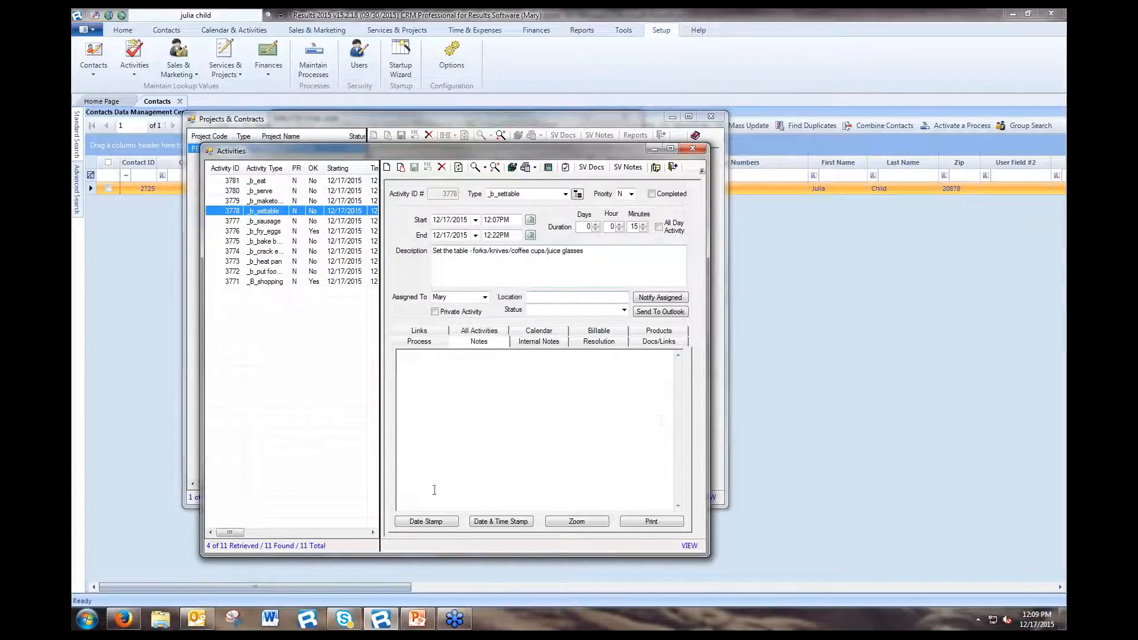
pyautogui.click(542, 458)
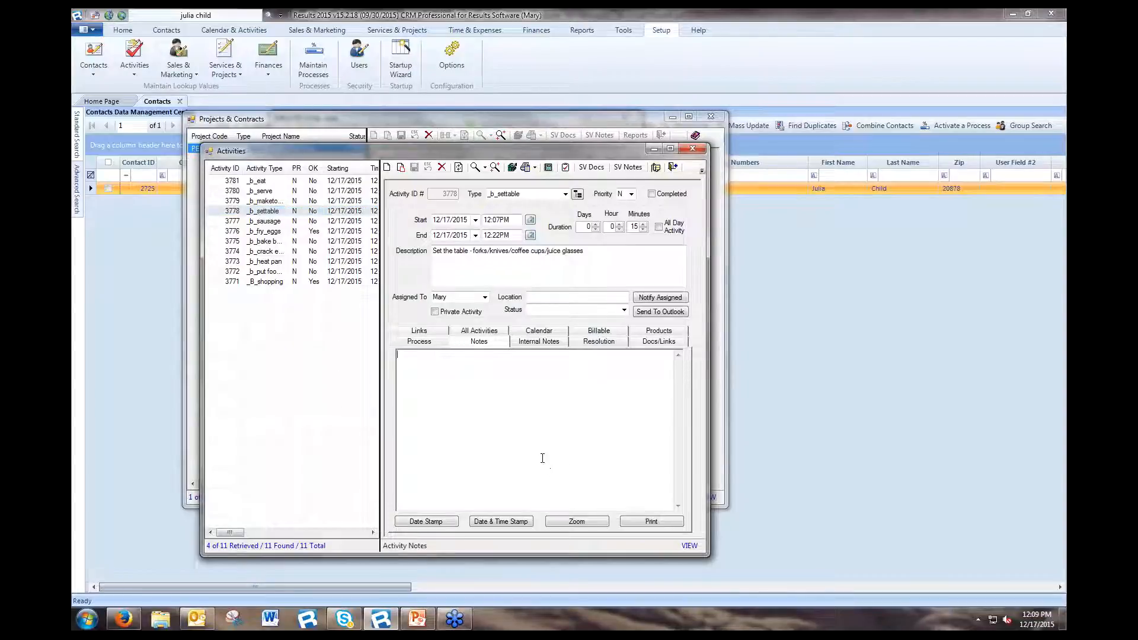
pyautogui.click(438, 524)
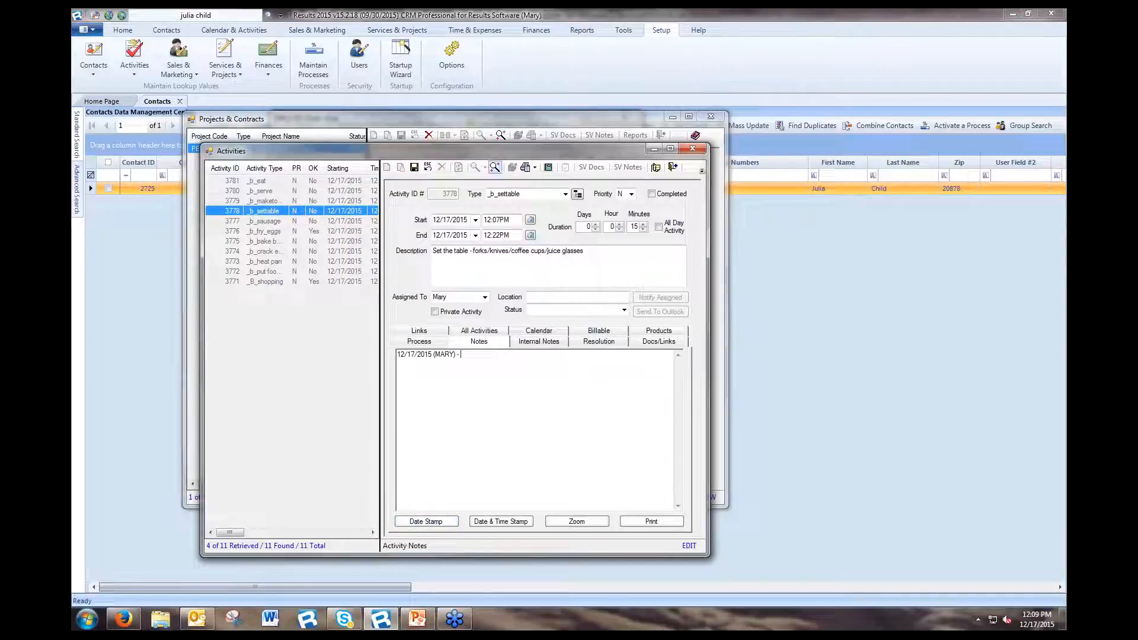
pyautogui.click(414, 167)
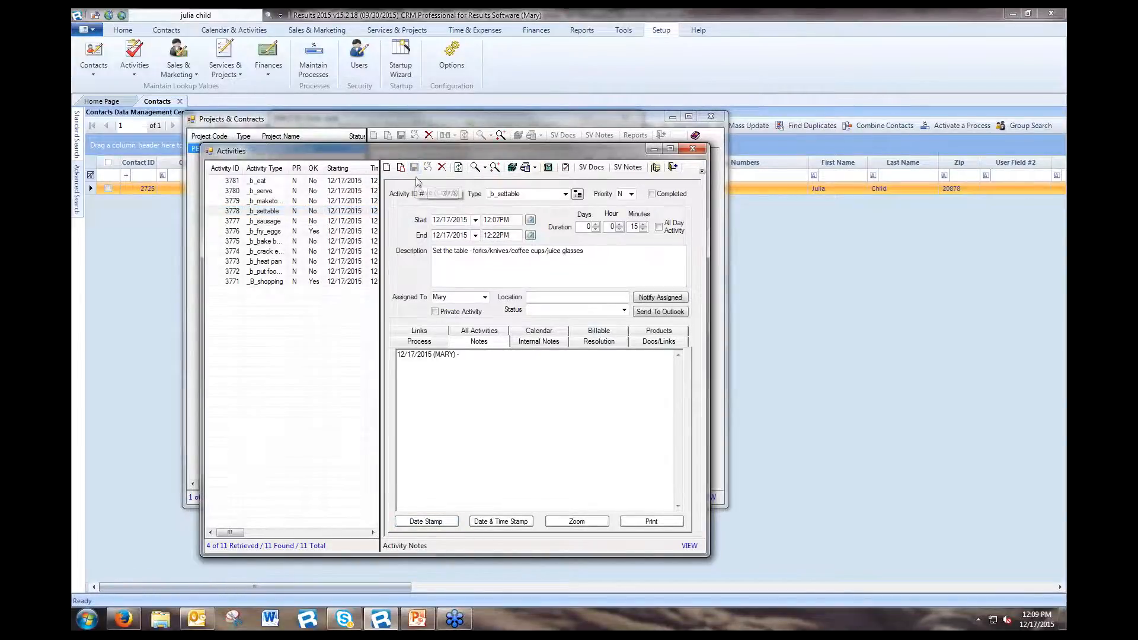
# - Review the details of the _b_maketoast, _b_serve and _b_eat activities
pyautogui.click(362, 203)
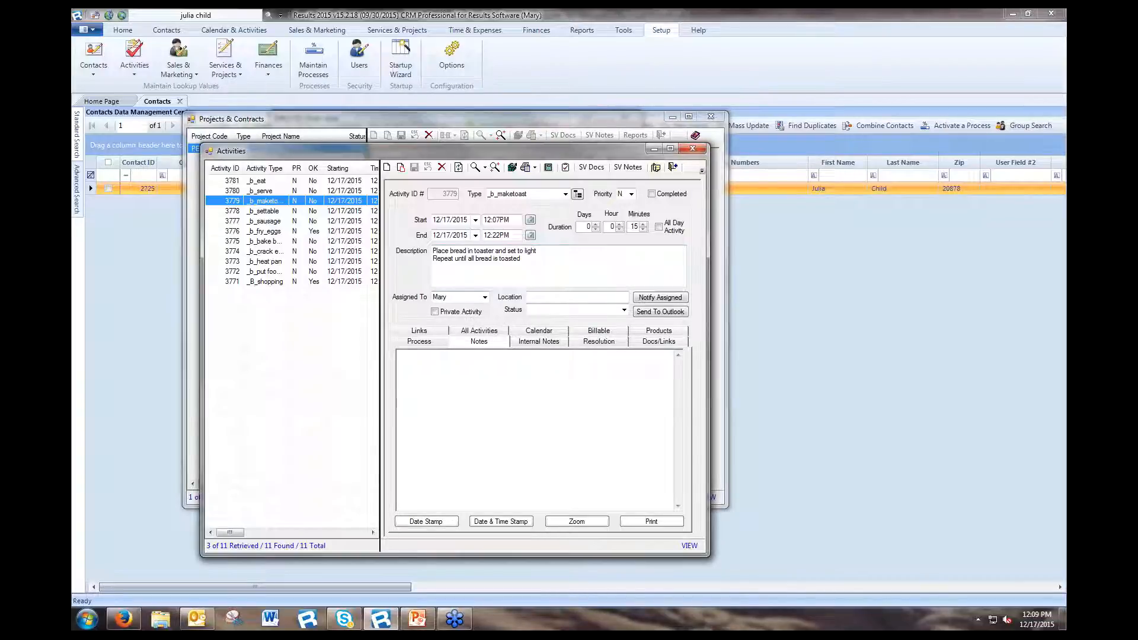
pyautogui.click(319, 190)
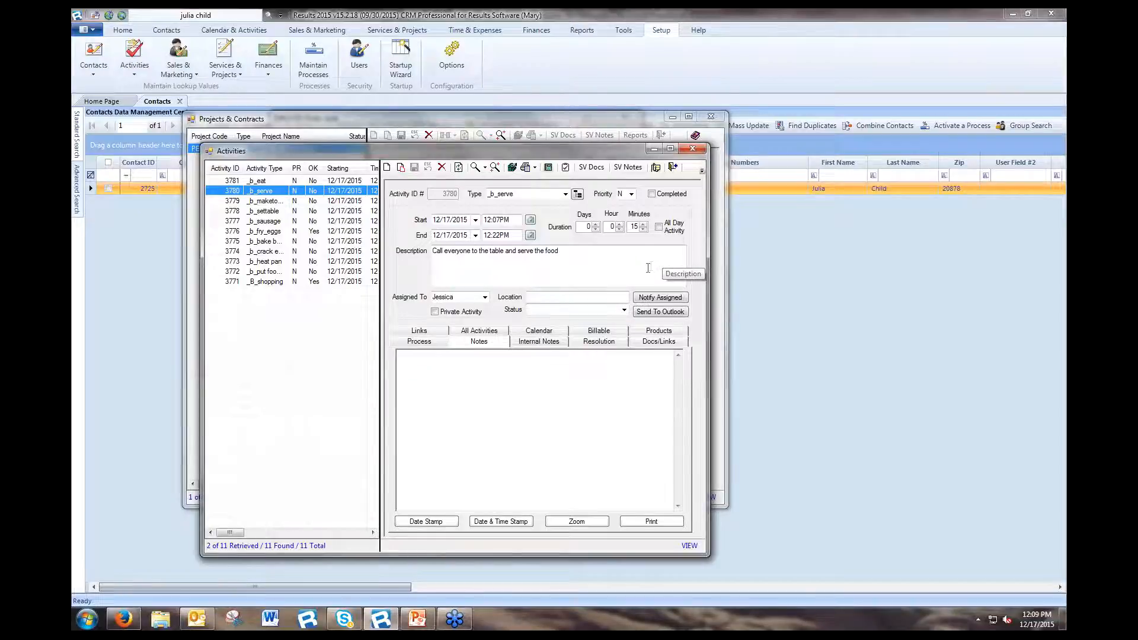
pyautogui.click(319, 181)
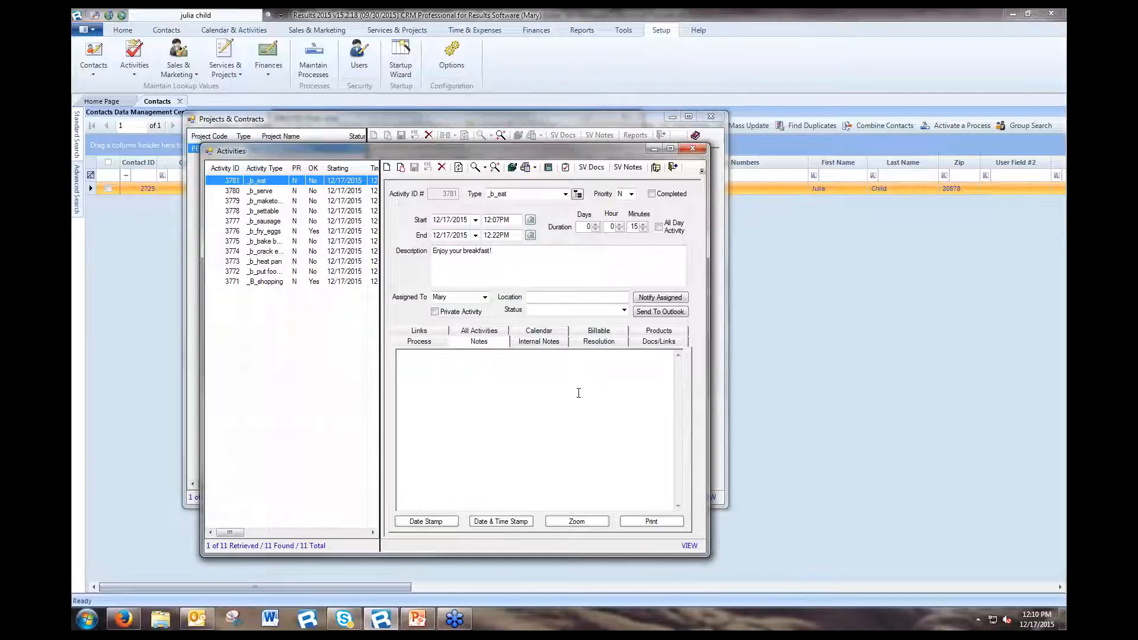
# - Mark the _b_eat activity as completed, save it and acknowledge the triggered Clean up kitchen process
pyautogui.click(651, 194)
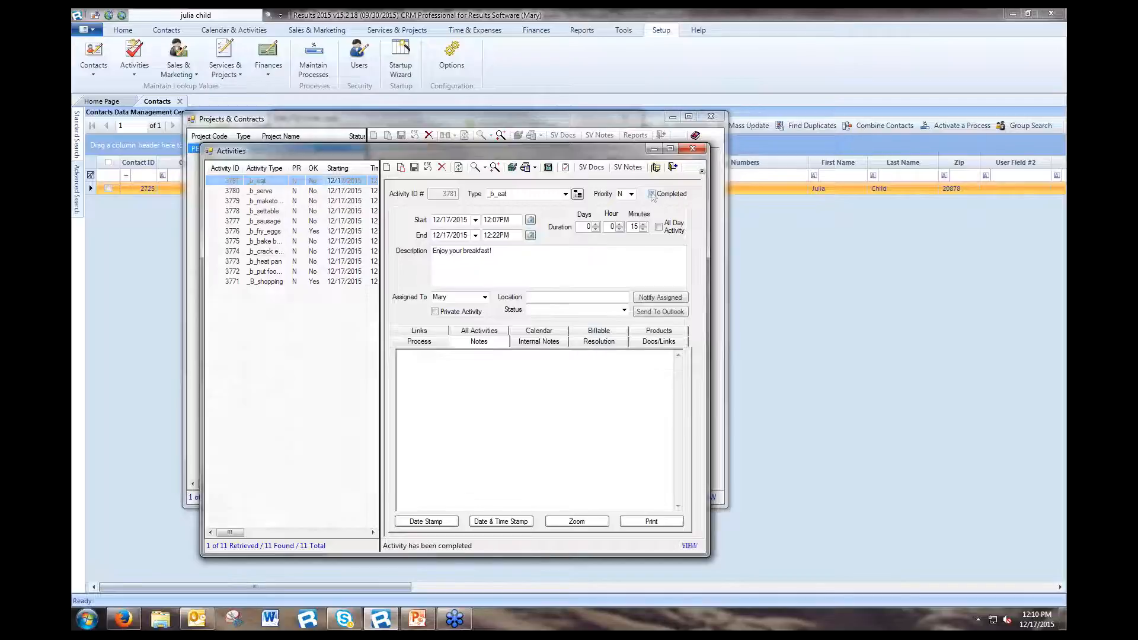
pyautogui.click(414, 167)
pyautogui.moveTo(599, 284); pyautogui.dragTo(524, 273)
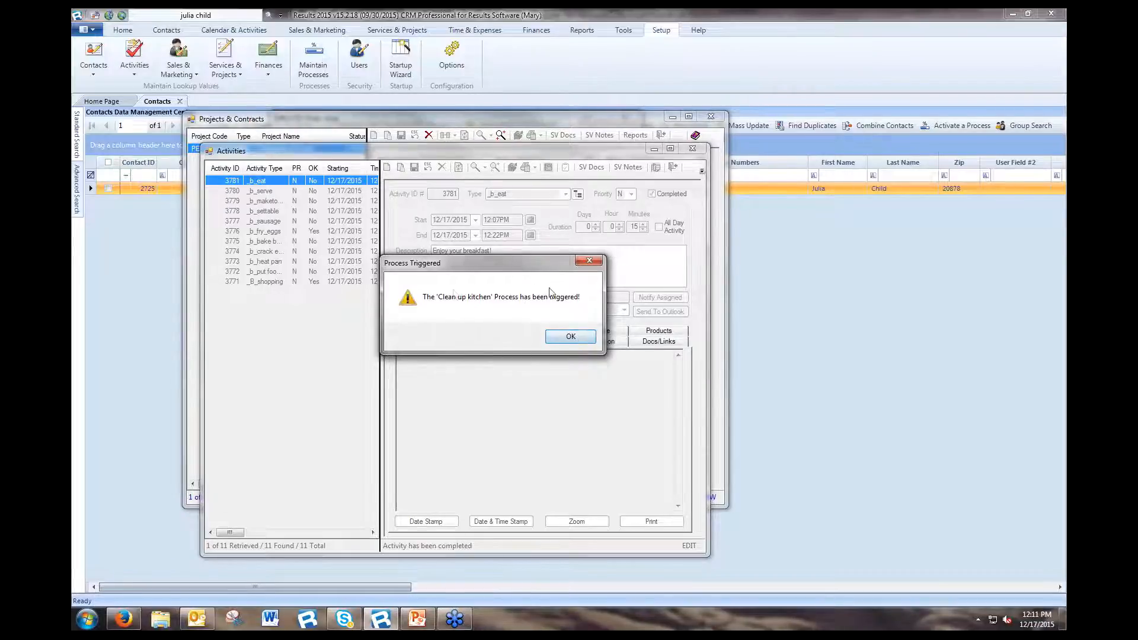
pyautogui.click(570, 336)
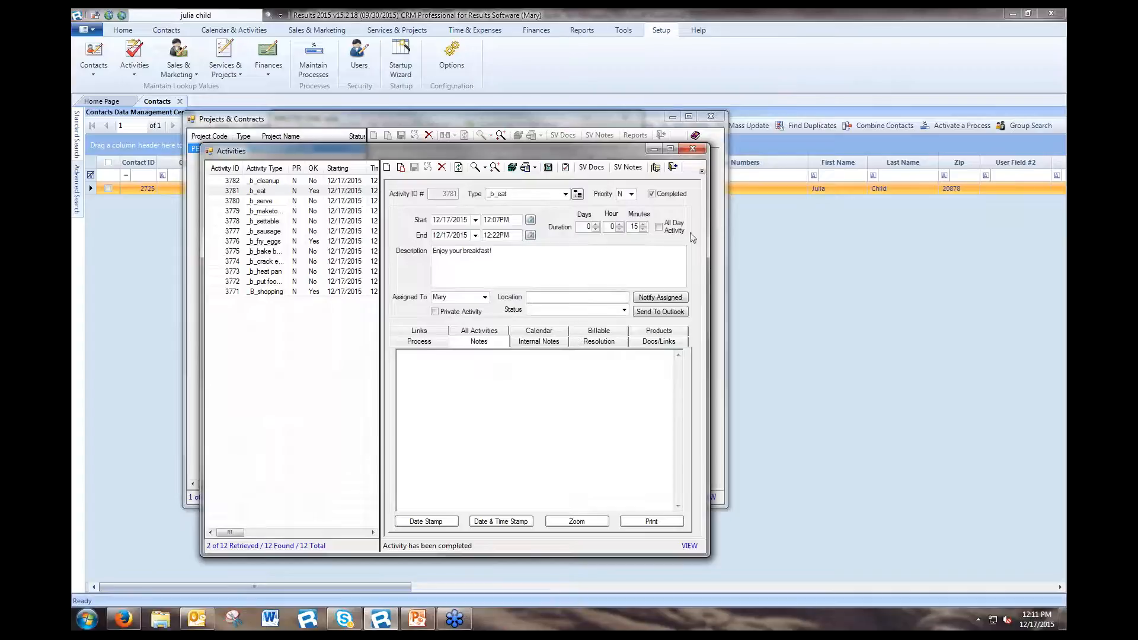
# - Review the _b_cleanup activity's details and close the activities, project and contact windows
pyautogui.click(281, 182)
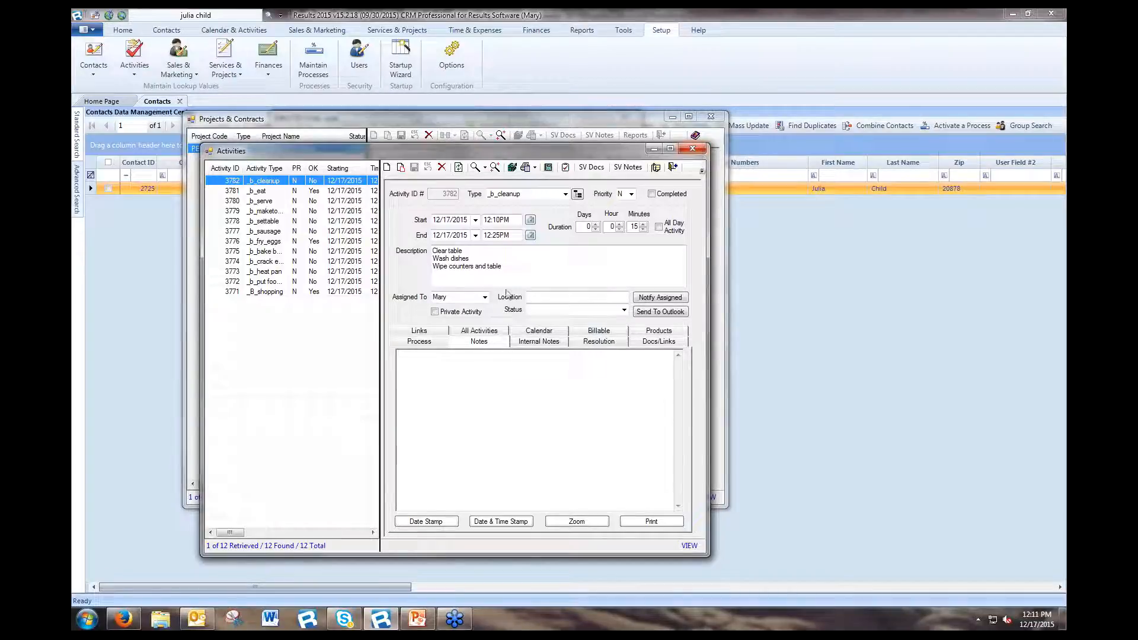
pyautogui.click(697, 151)
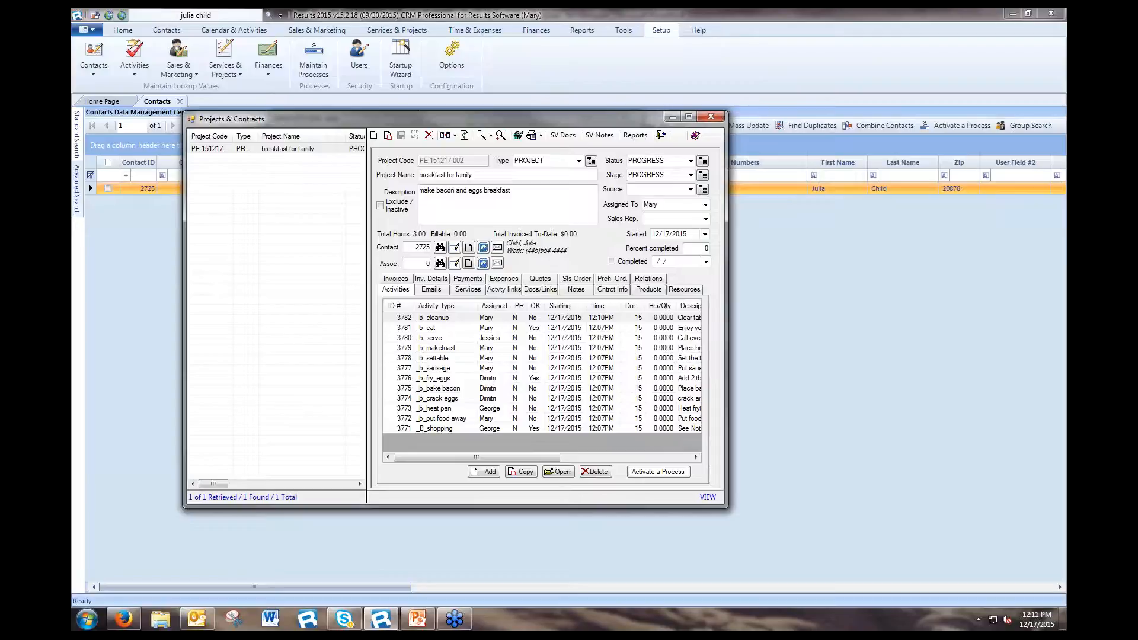
pyautogui.click(712, 117)
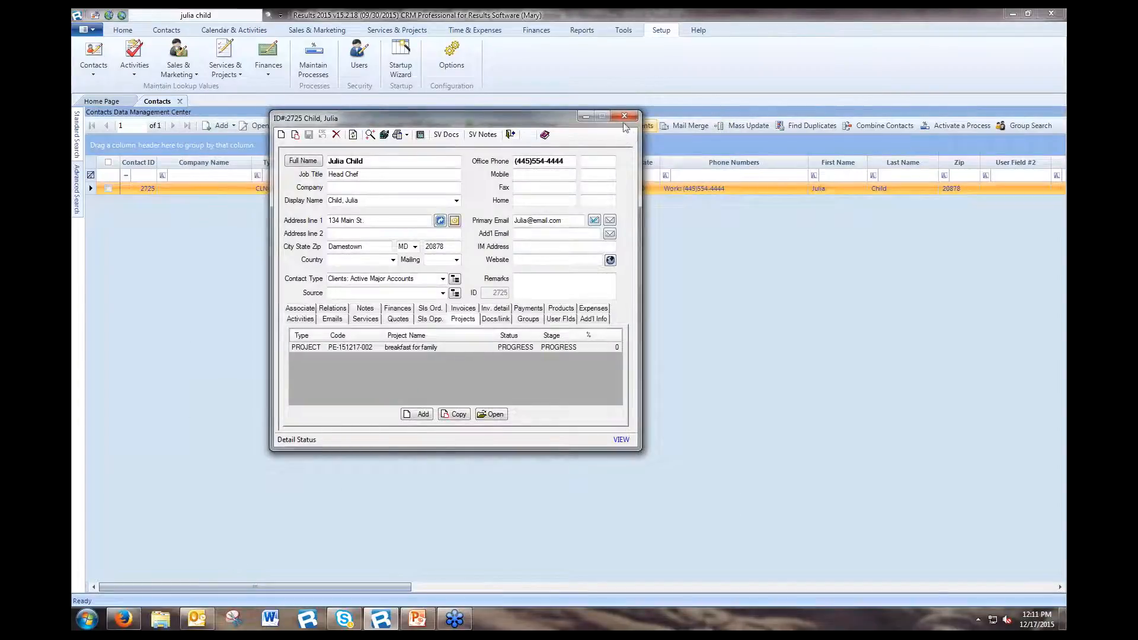
pyautogui.click(624, 117)
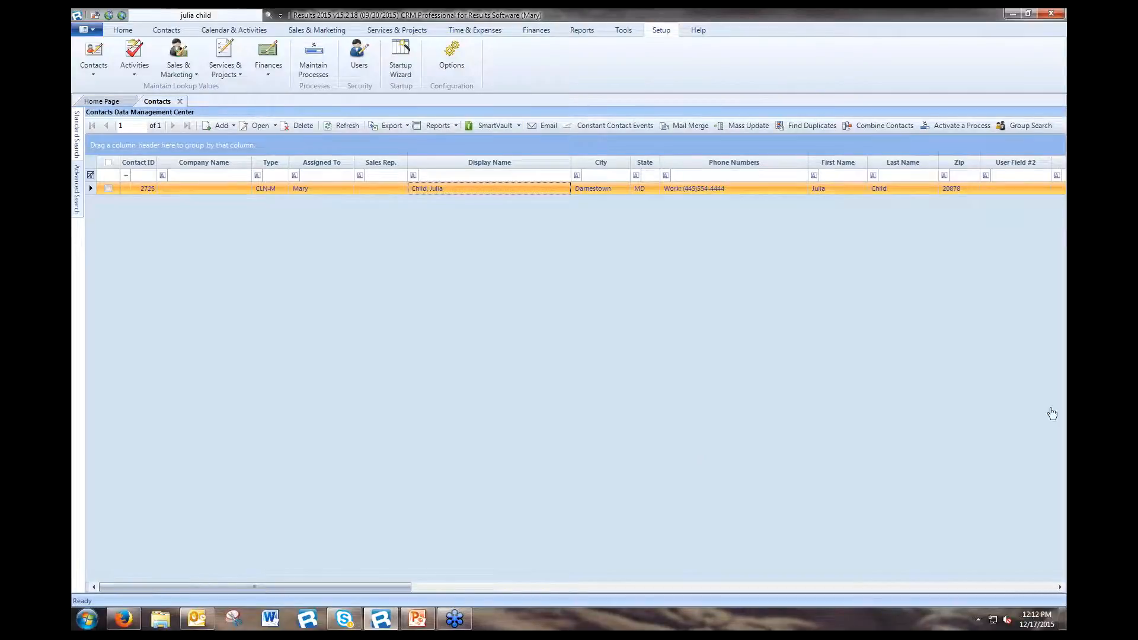
# - Open the process definitions, select the Breakfast process and enlarge the window to show its full list of steps
pyautogui.click(313, 60)
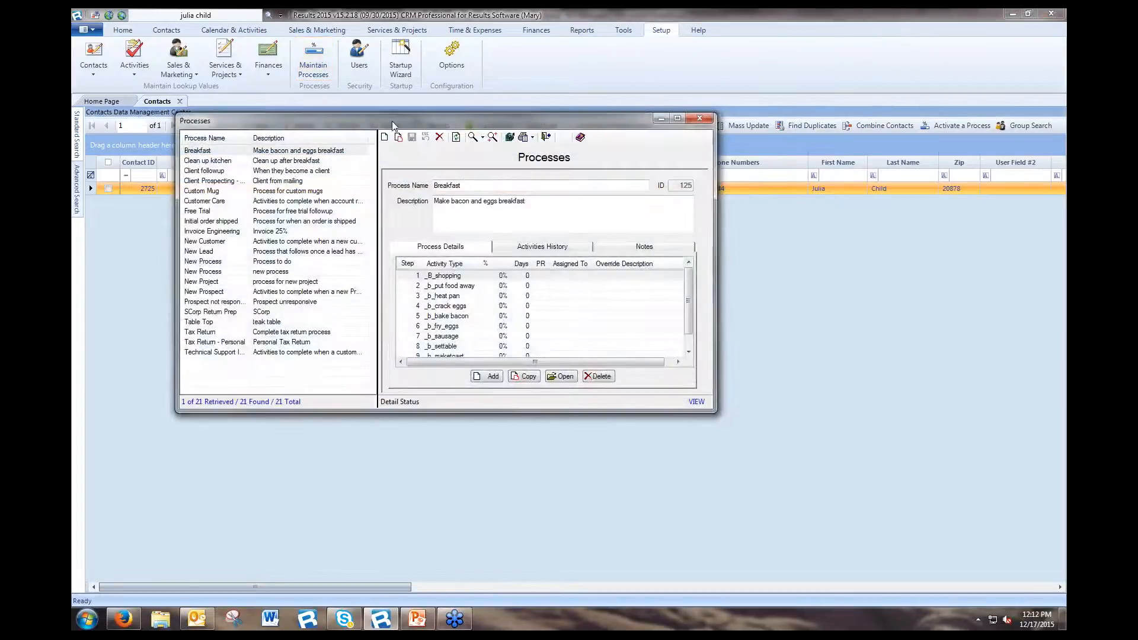
pyautogui.moveTo(393, 122); pyautogui.dragTo(484, 140)
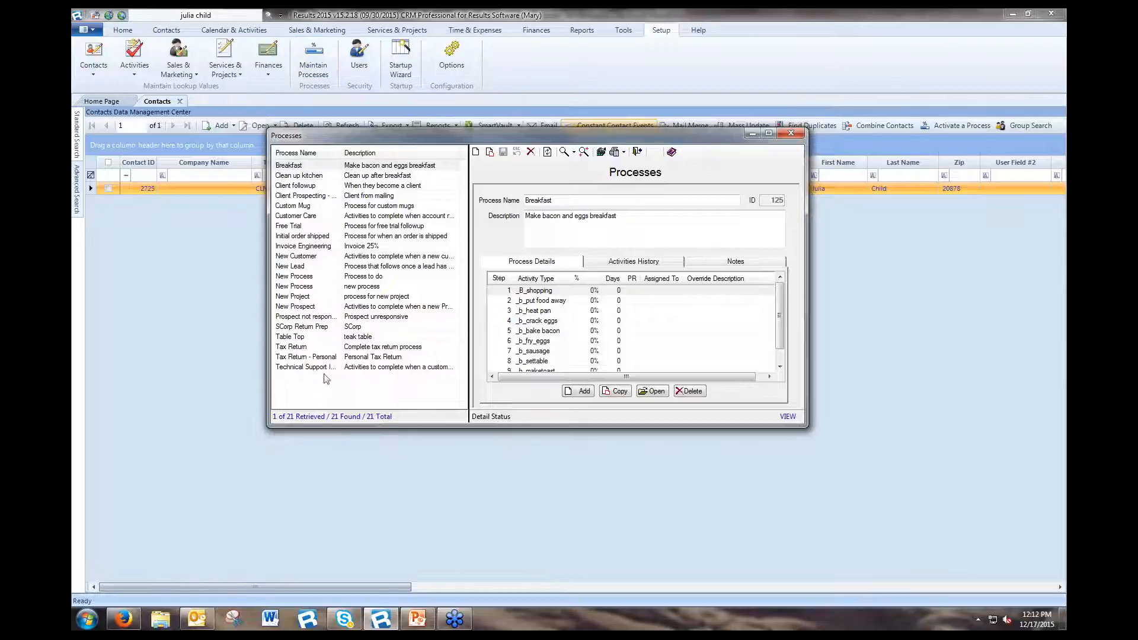
pyautogui.moveTo(422, 143); pyautogui.dragTo(396, 140)
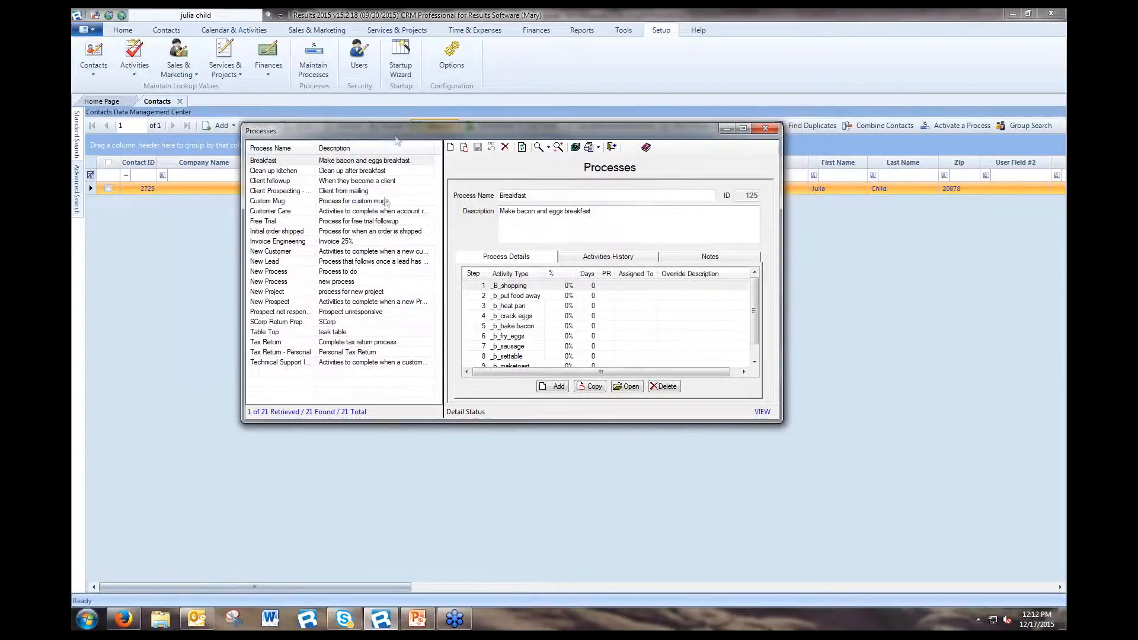
pyautogui.click(364, 163)
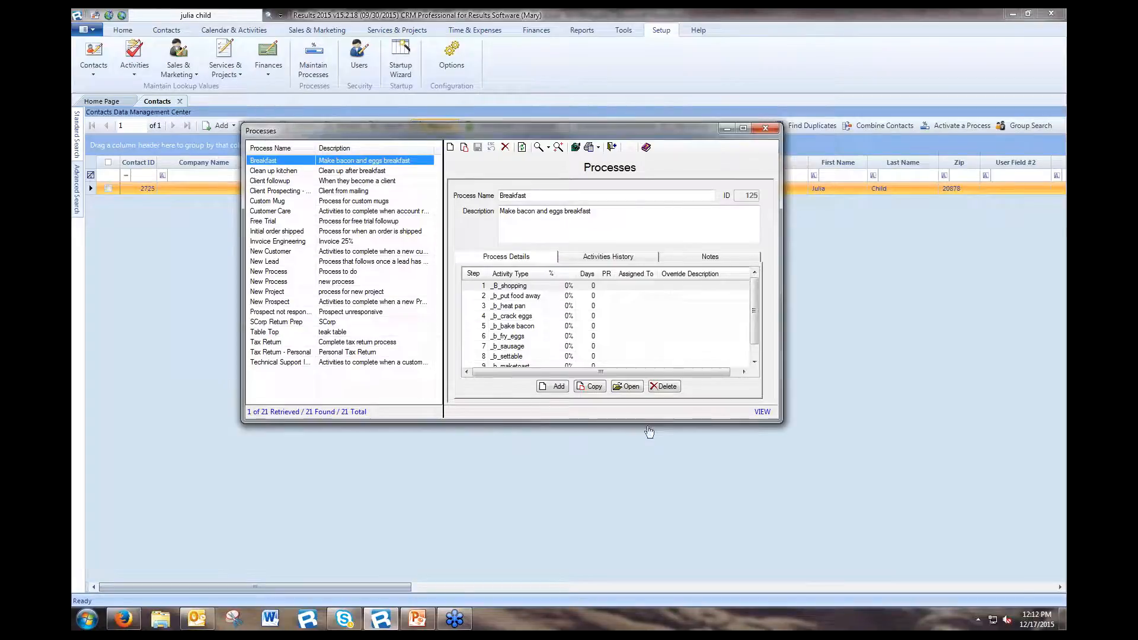
pyautogui.moveTo(692, 421); pyautogui.dragTo(692, 483)
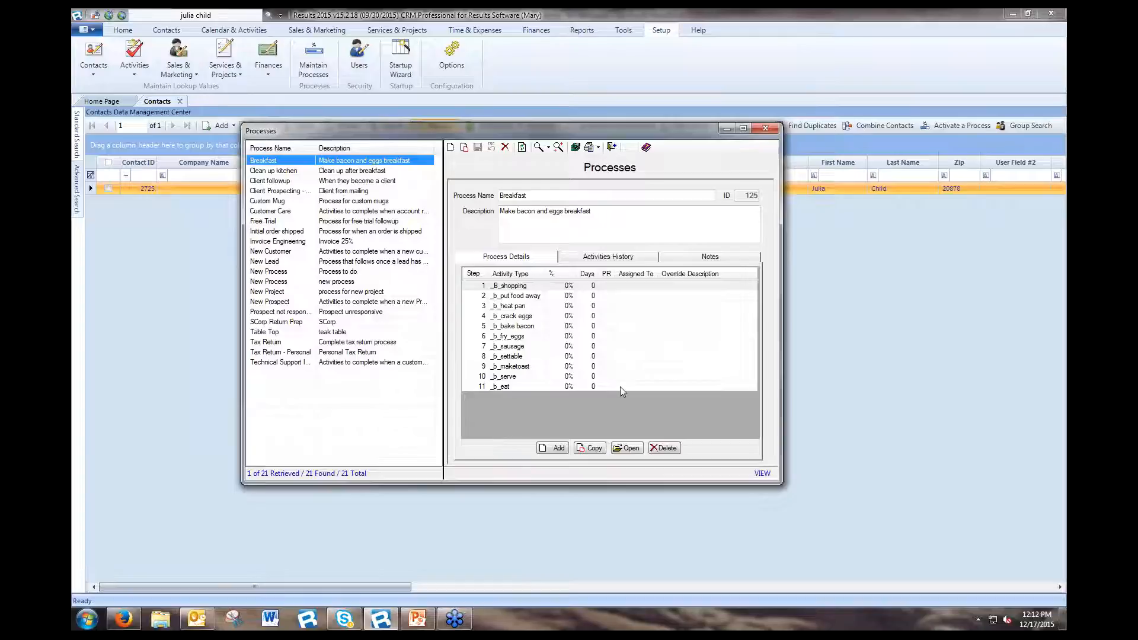
# - Add a final step of activity type Nap to the Breakfast process, save it and close the process steps
pyautogui.click(554, 452)
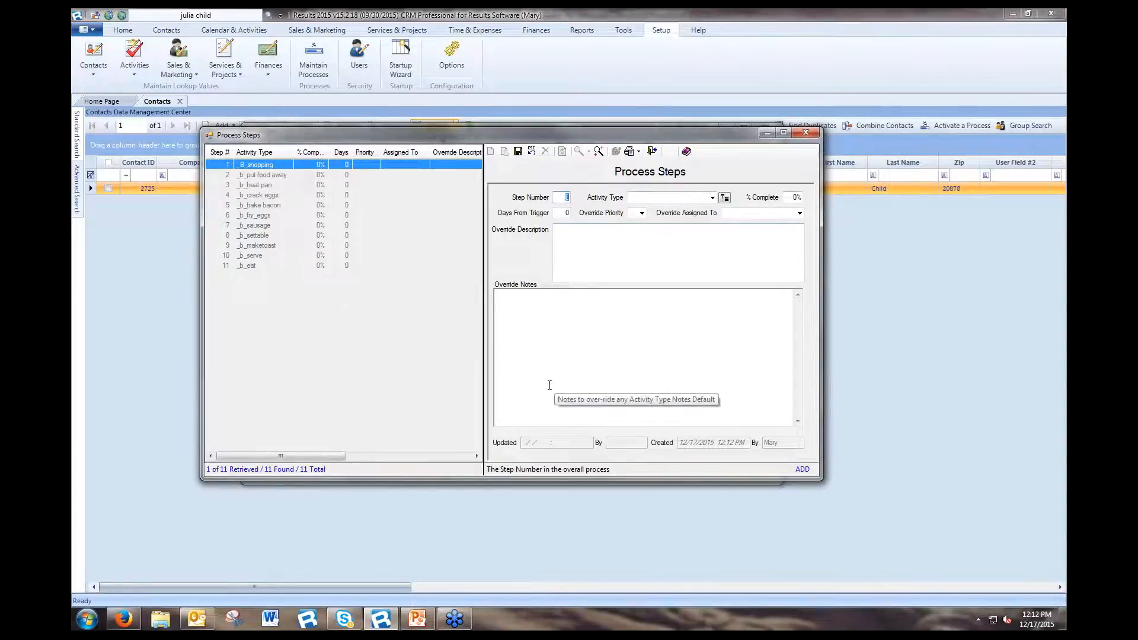
pyautogui.click(712, 197)
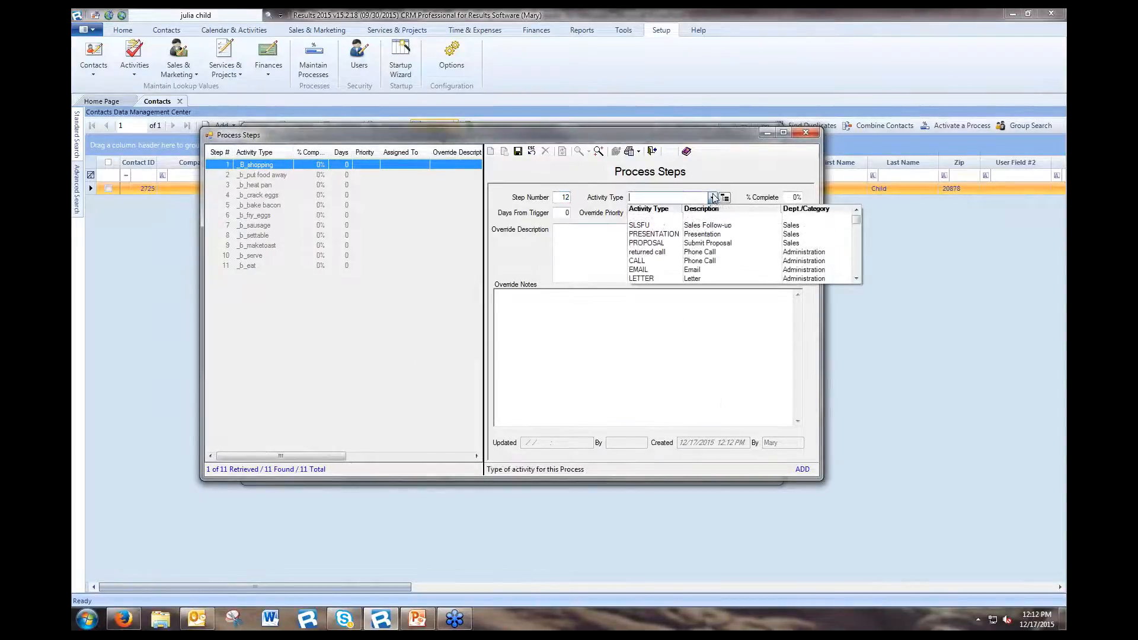
pyautogui.scroll(-5, 719, 198)
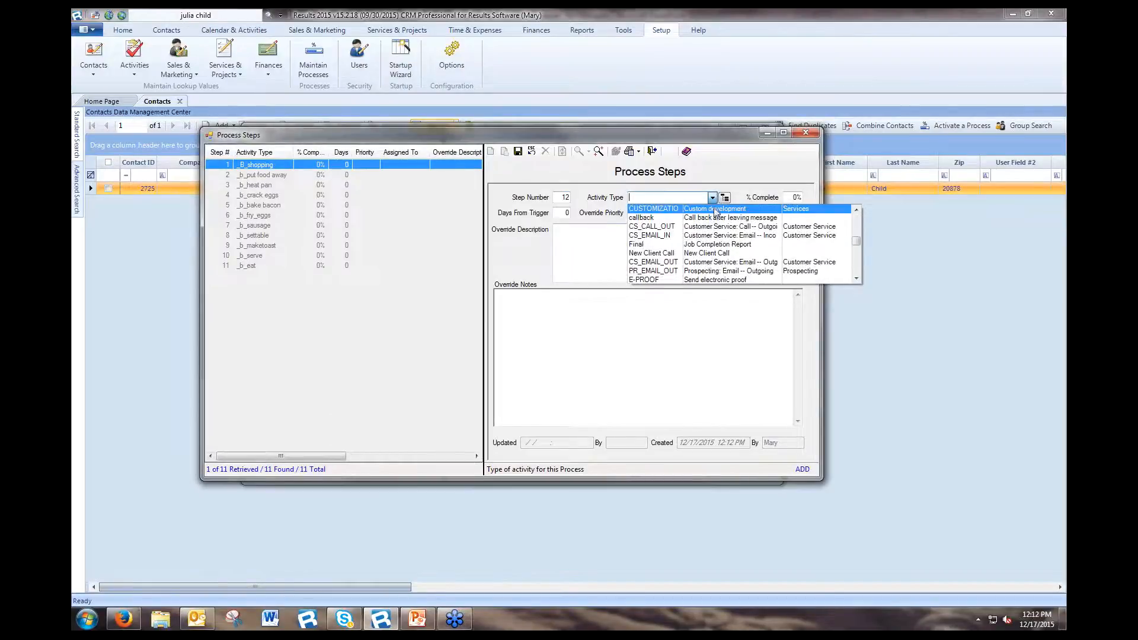
pyautogui.scroll(-6, 711, 239)
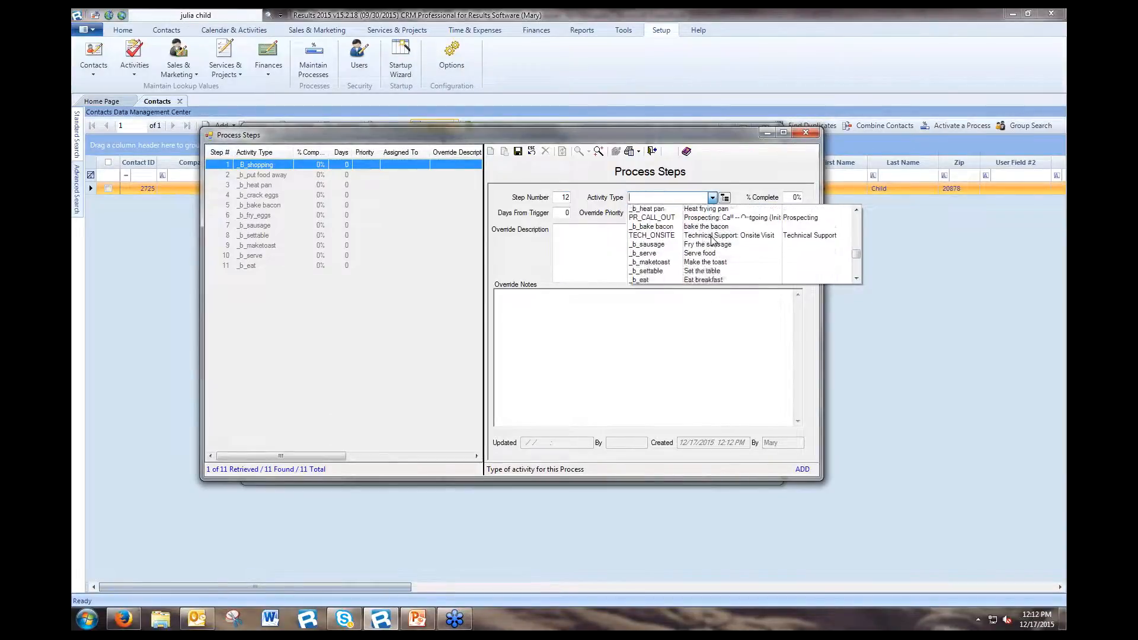
pyautogui.scroll(-5, 711, 239)
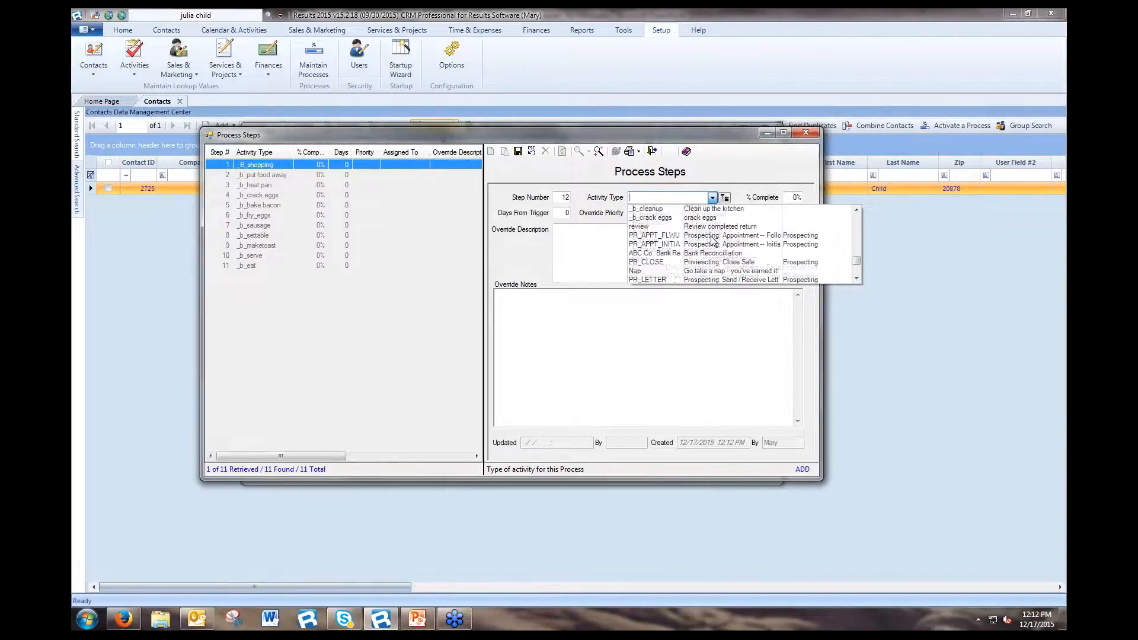
pyautogui.click(711, 267)
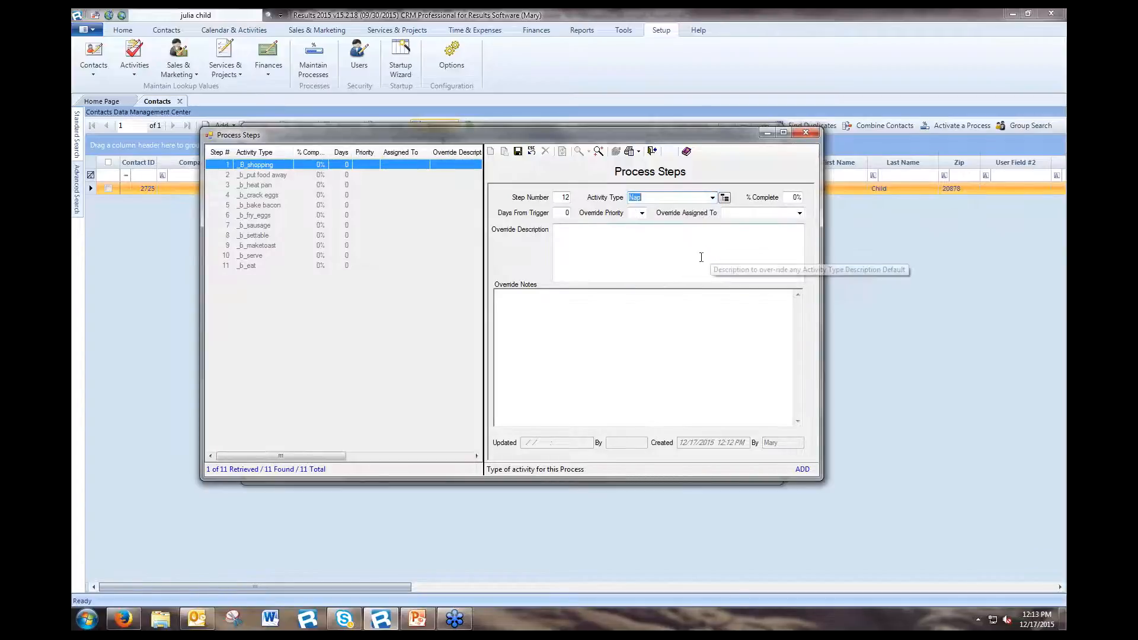
pyautogui.click(518, 152)
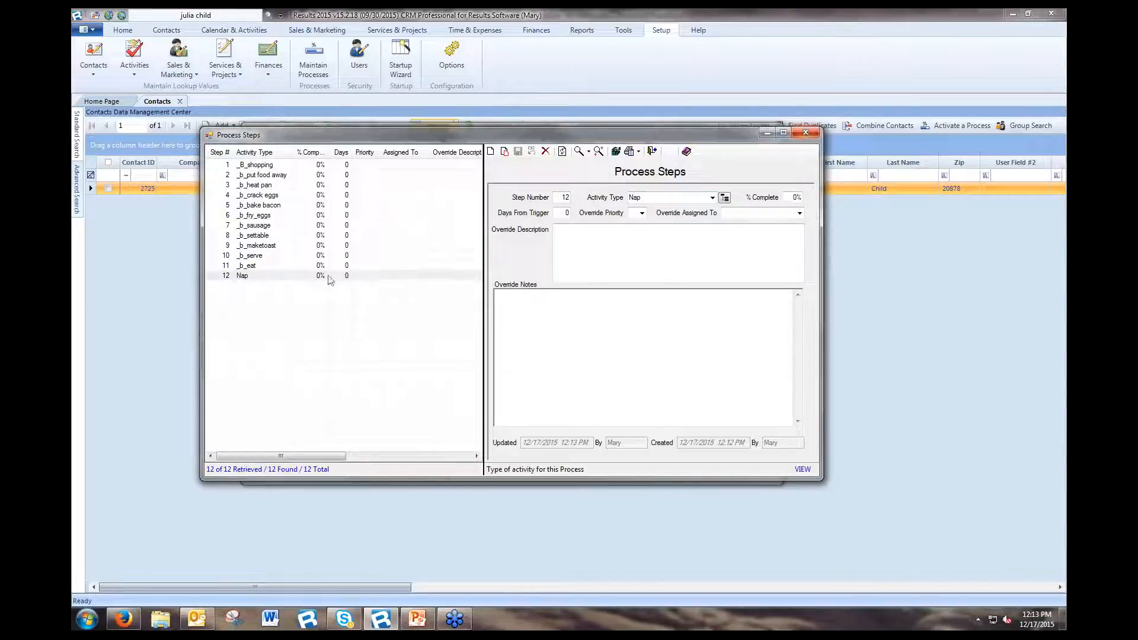
pyautogui.click(293, 277)
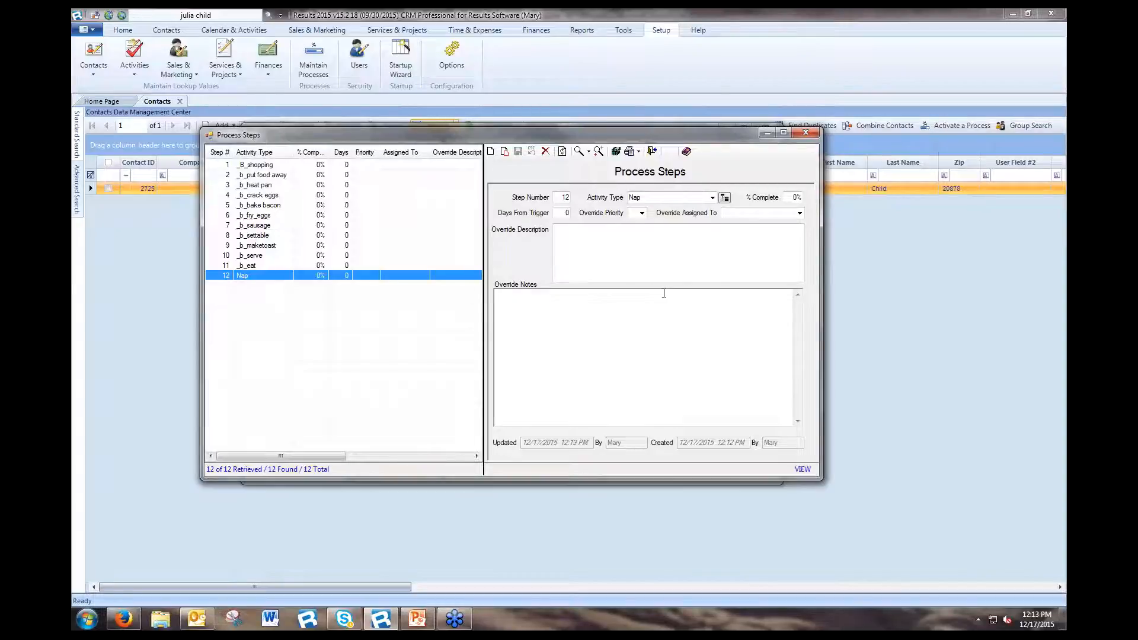
pyautogui.click(803, 134)
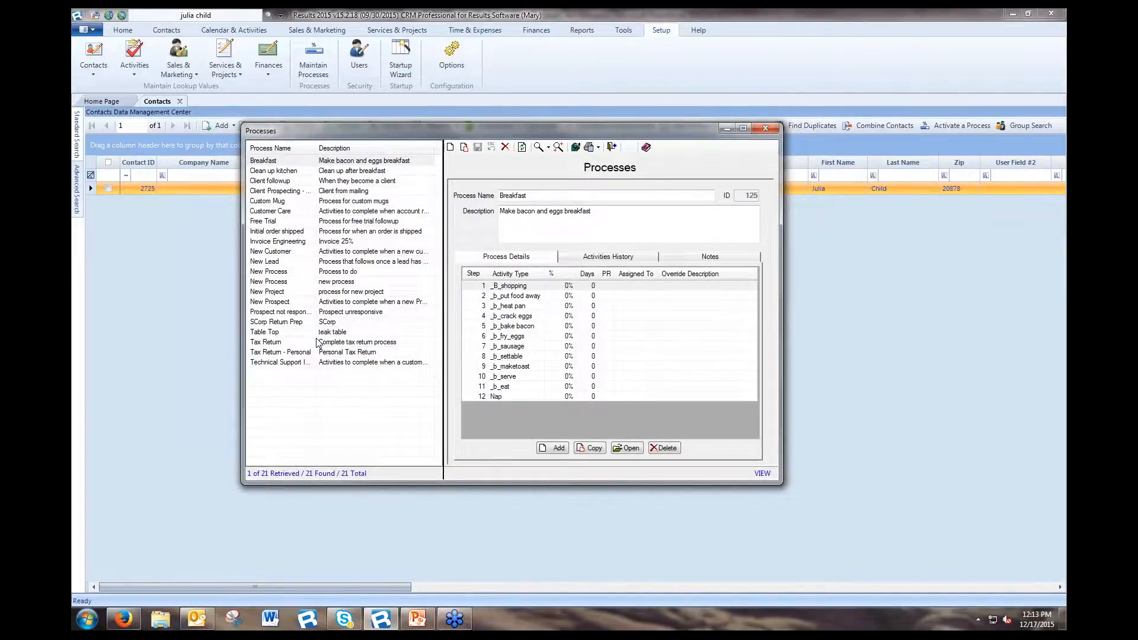
# - Review the steps of the Initial order shipped, SCorp Return Prep, Prospect not responding and Clean up kitchen processes, and close the process definitions
pyautogui.click(292, 232)
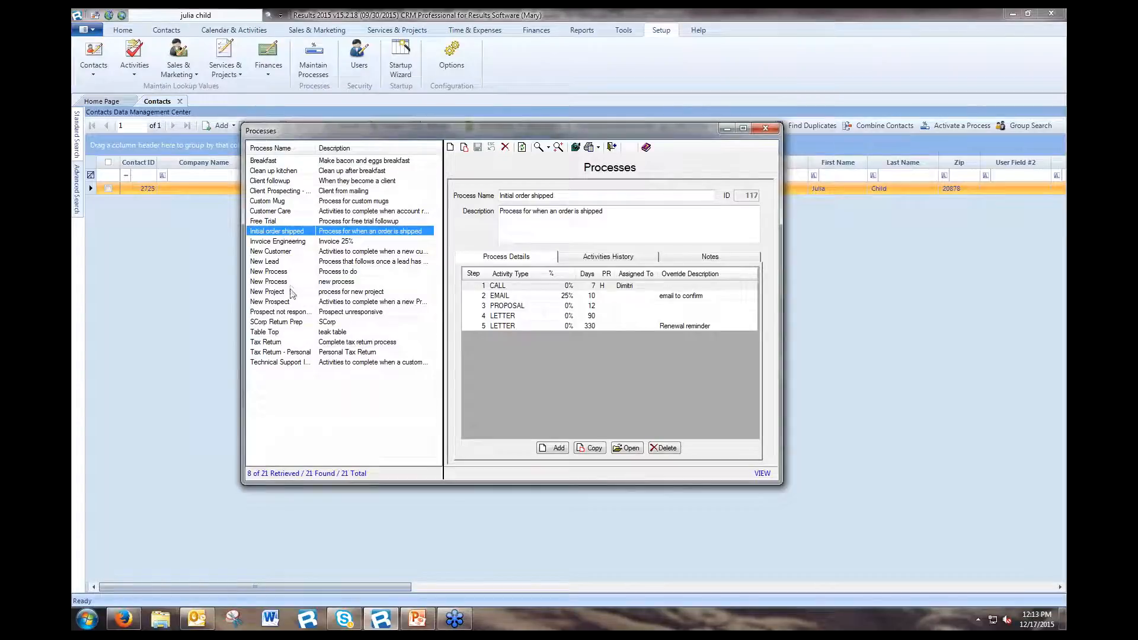
pyautogui.click(302, 323)
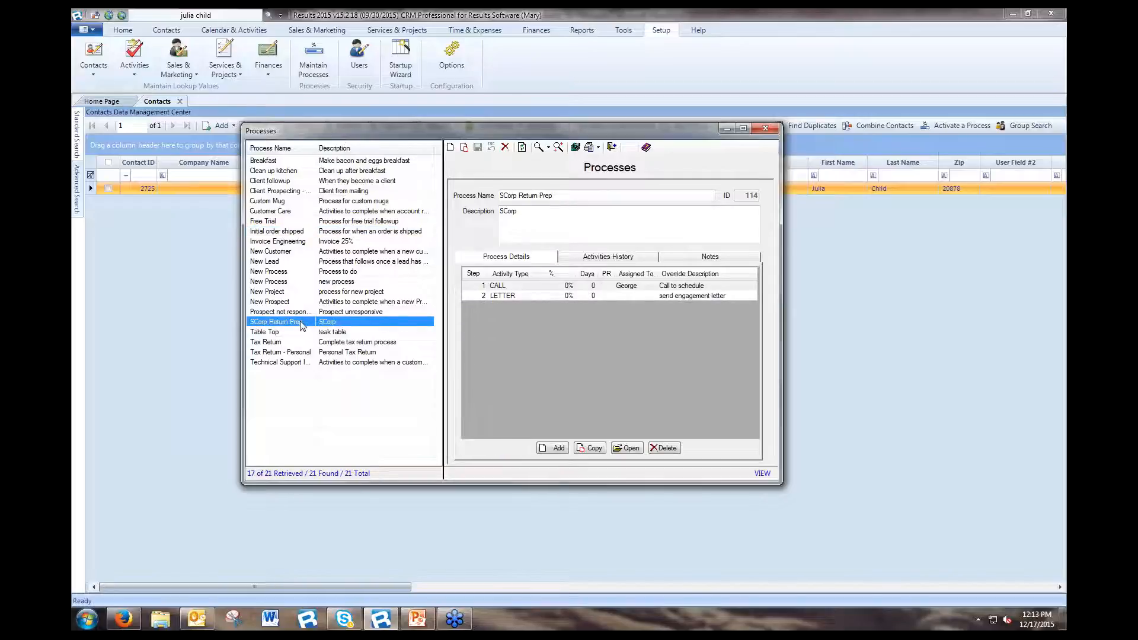
pyautogui.click(302, 313)
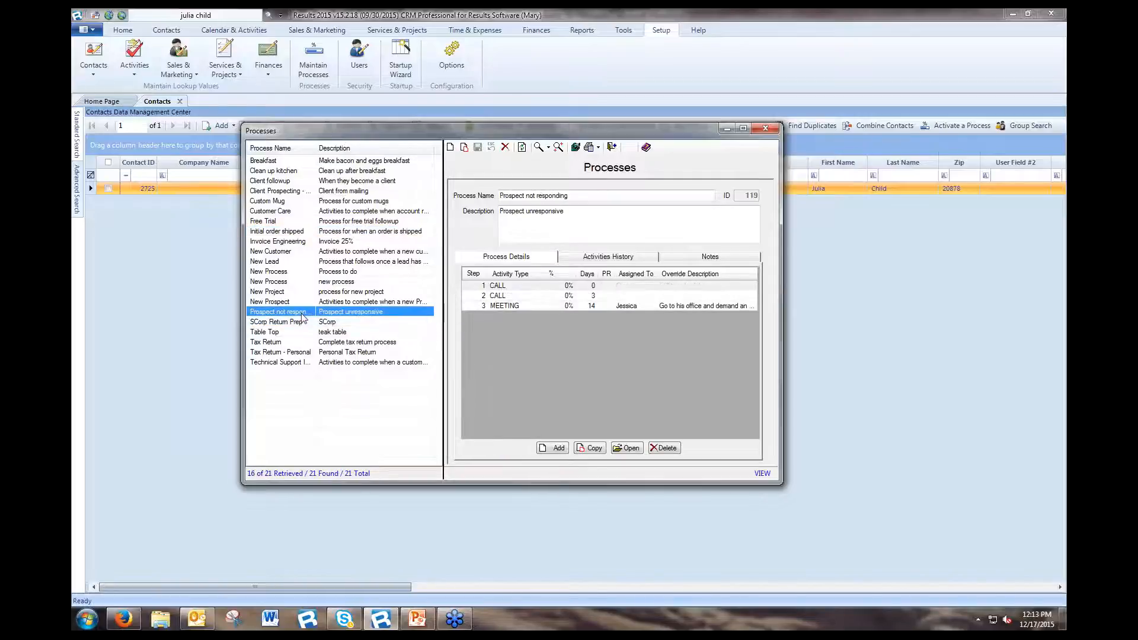
pyautogui.click(368, 182)
pyautogui.click(372, 172)
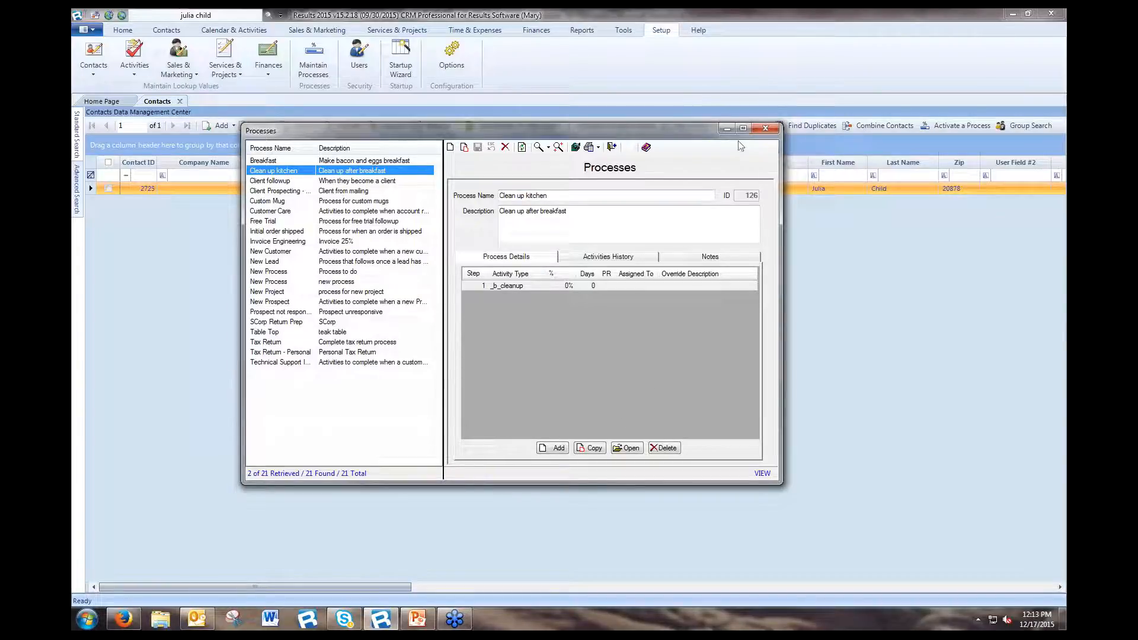
pyautogui.click(766, 130)
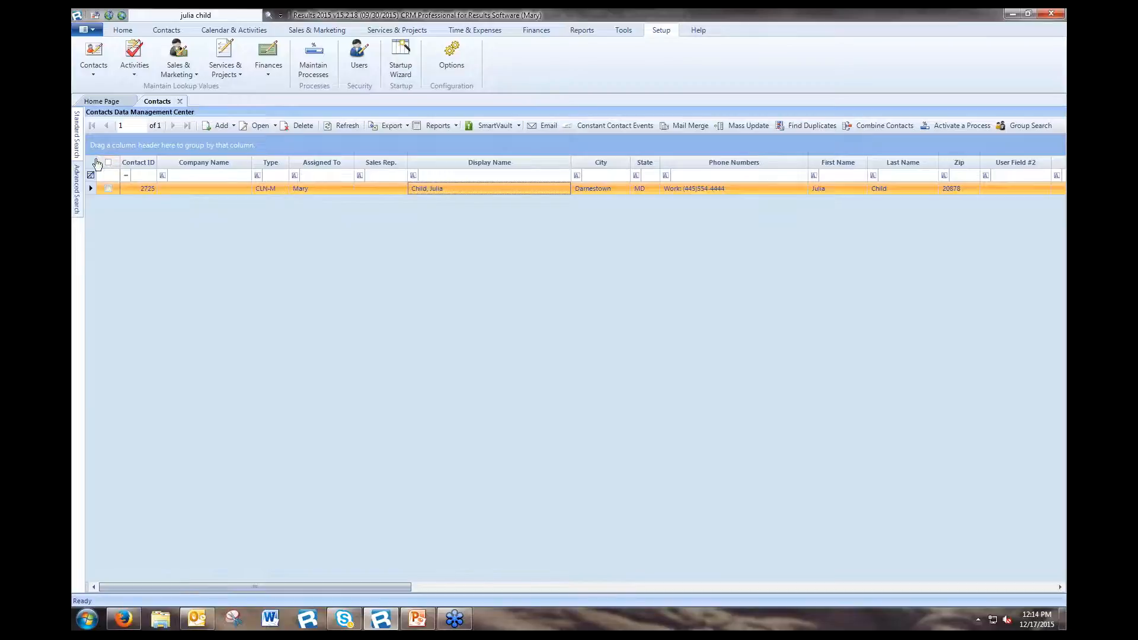
# - Open the listed contact's record, show its activities and change the contact type to Prospects: Active Prospects
pyautogui.doubleClick(436, 190)
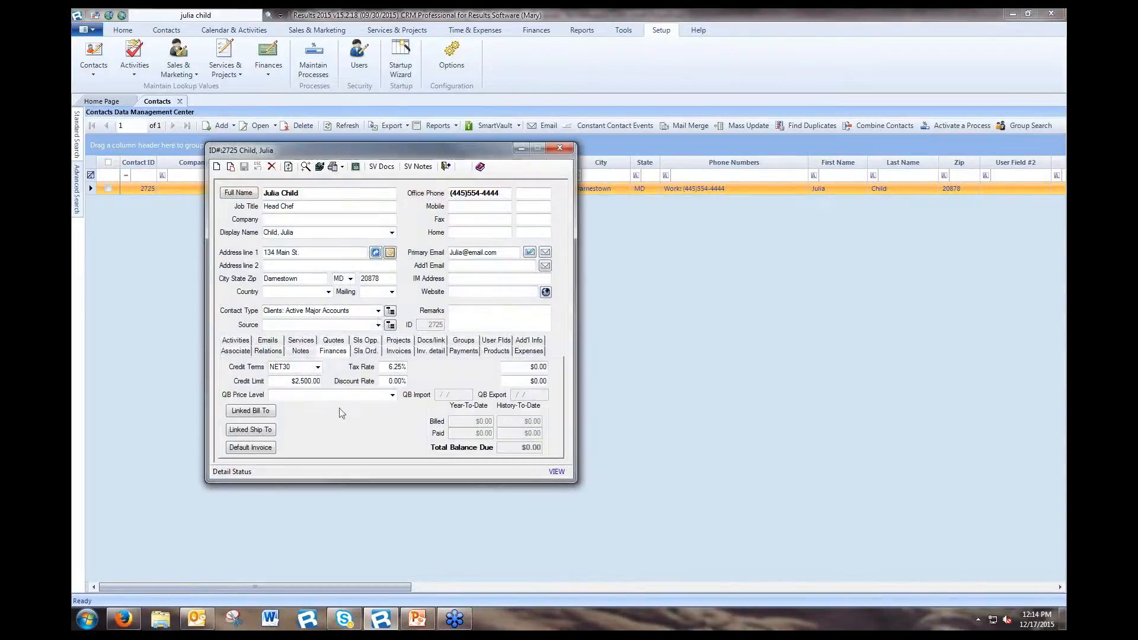
pyautogui.click(239, 342)
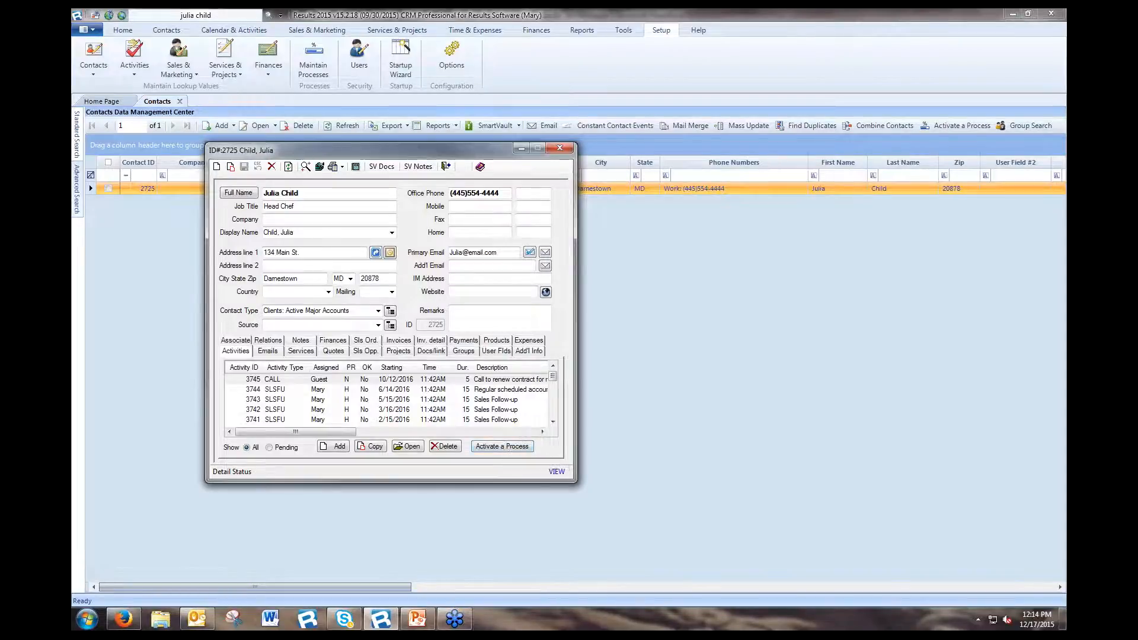
pyautogui.click(378, 310)
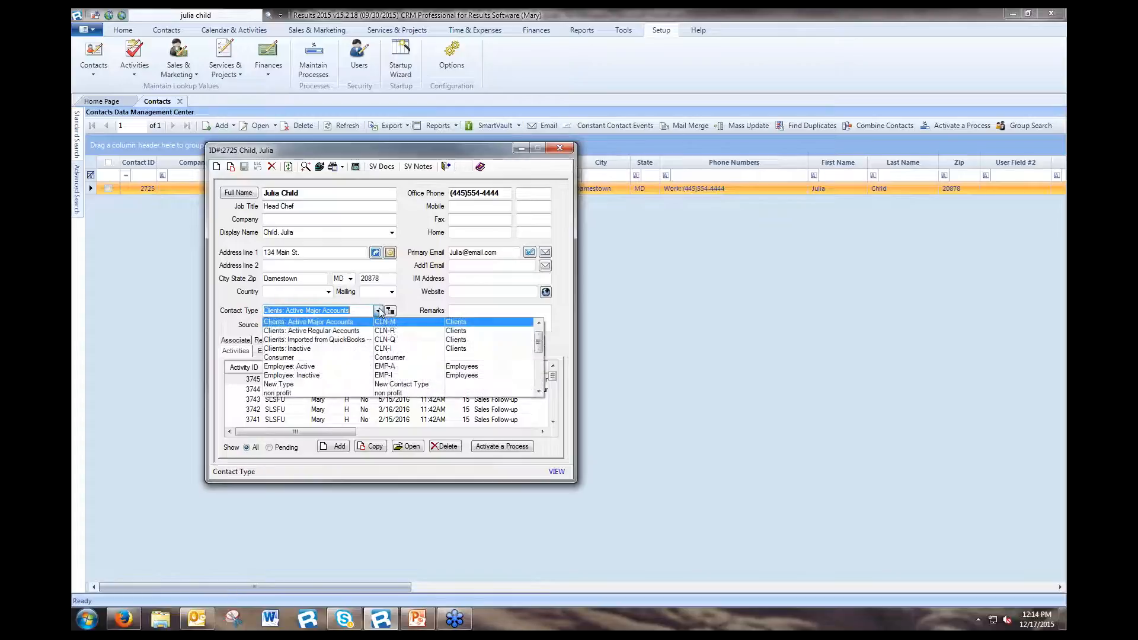
pyautogui.scroll(-1, 370, 342)
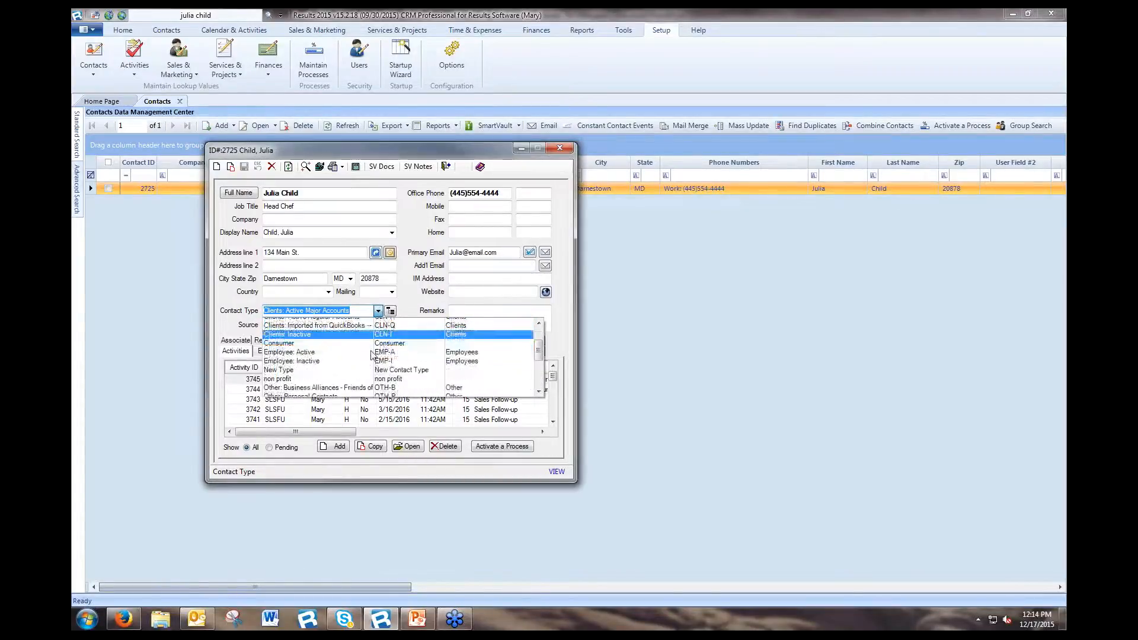
pyautogui.scroll(-1, 371, 374)
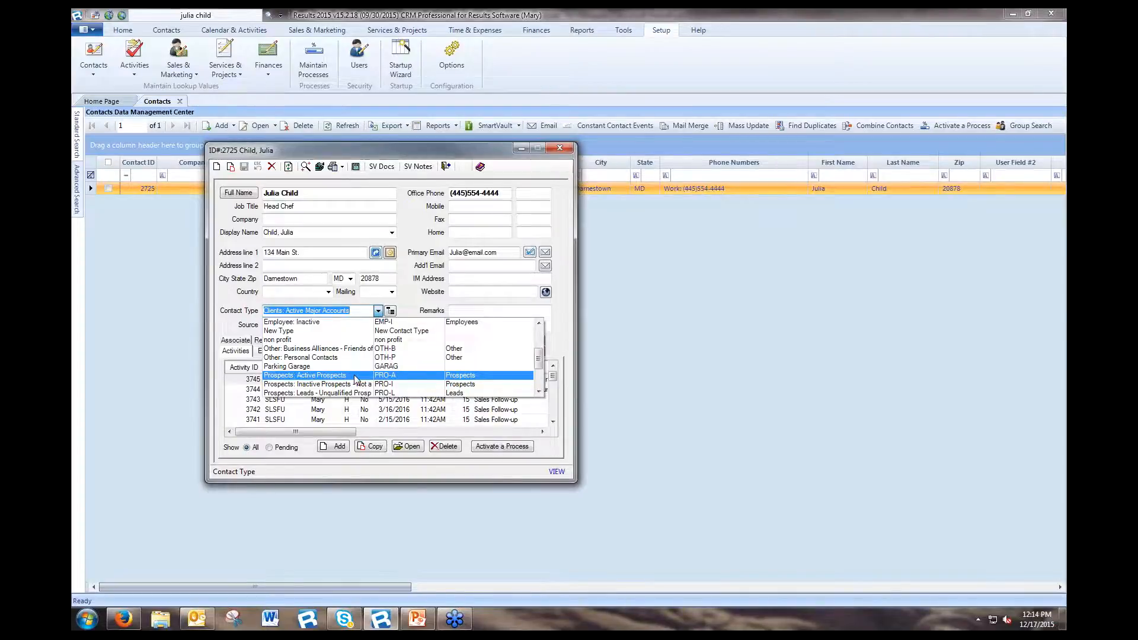
pyautogui.click(355, 378)
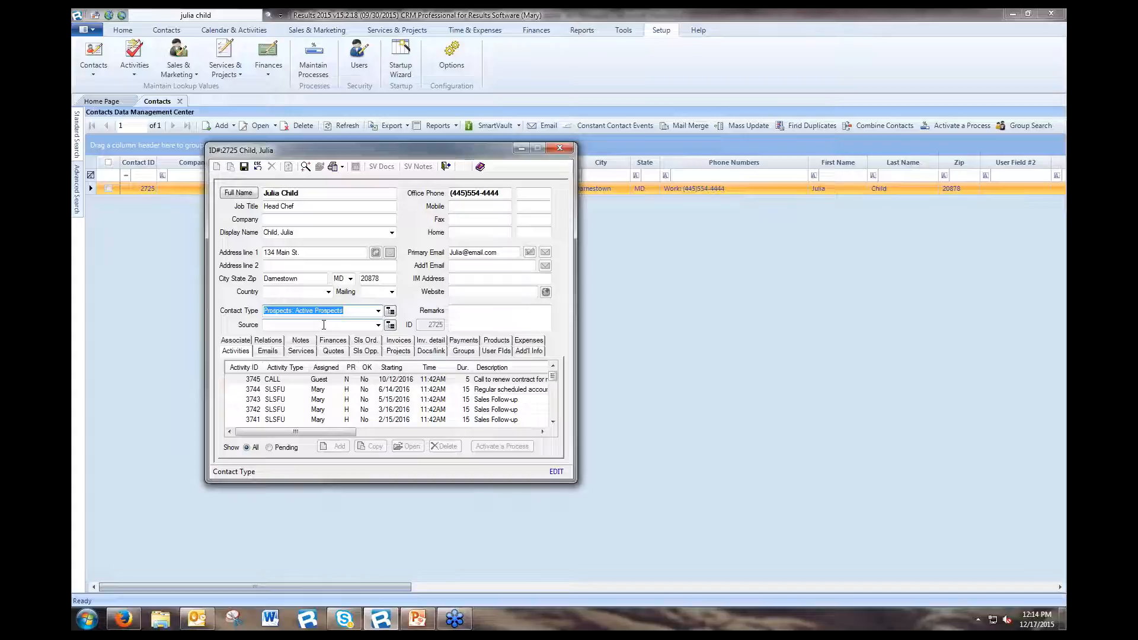
# - Save the contact to trigger the New Prospect process, acknowledge the notice and close the contact record
pyautogui.click(243, 168)
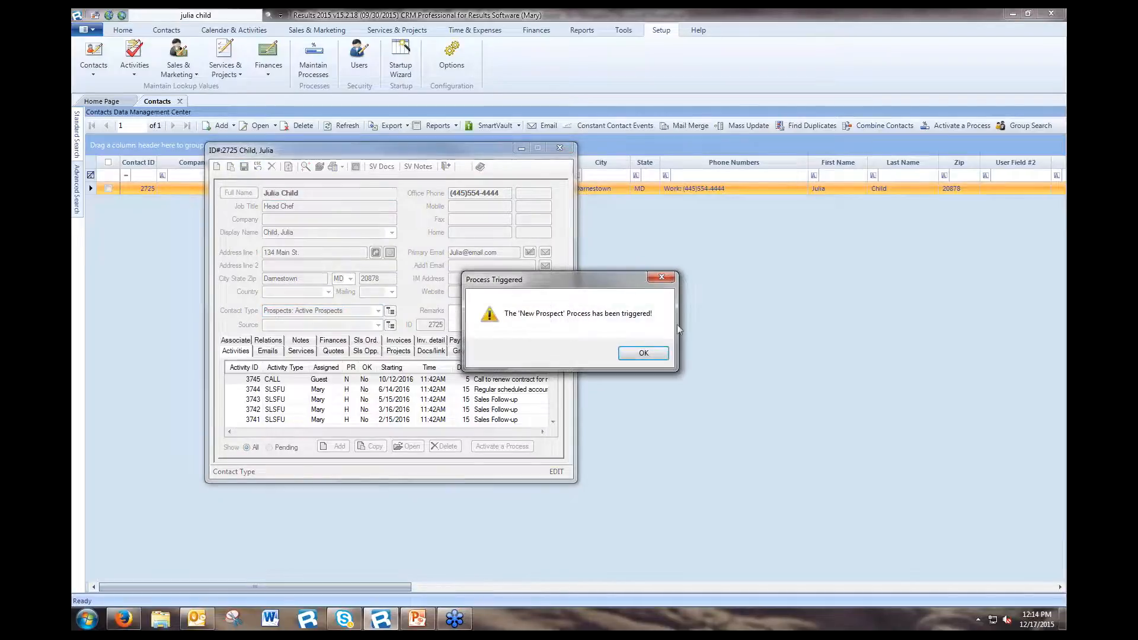
pyautogui.moveTo(609, 284); pyautogui.dragTo(384, 281)
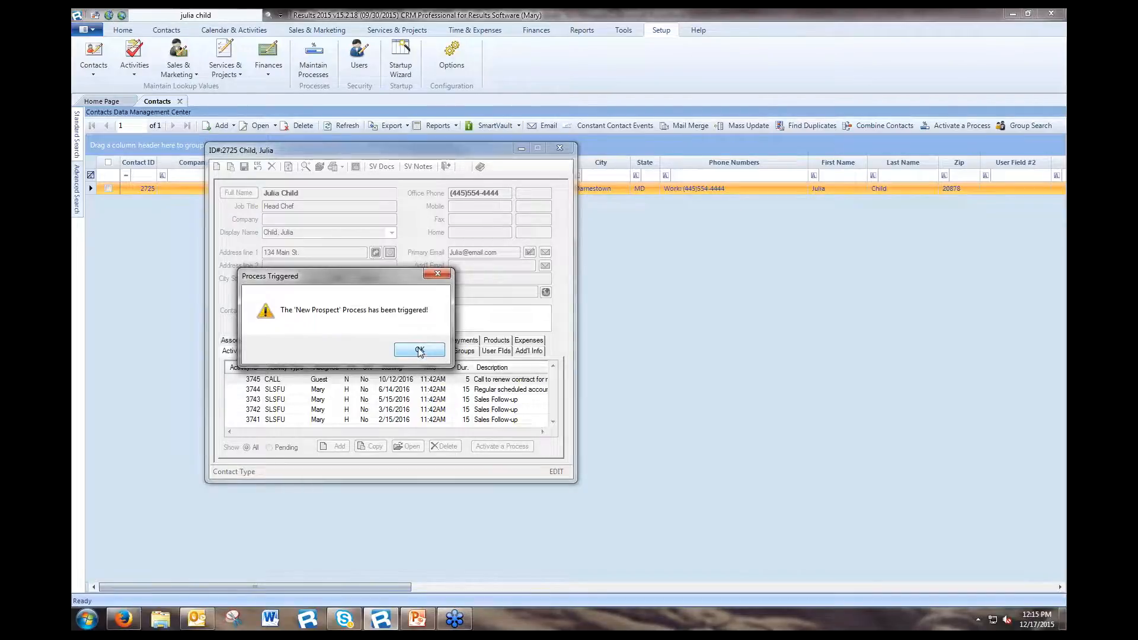
pyautogui.click(419, 350)
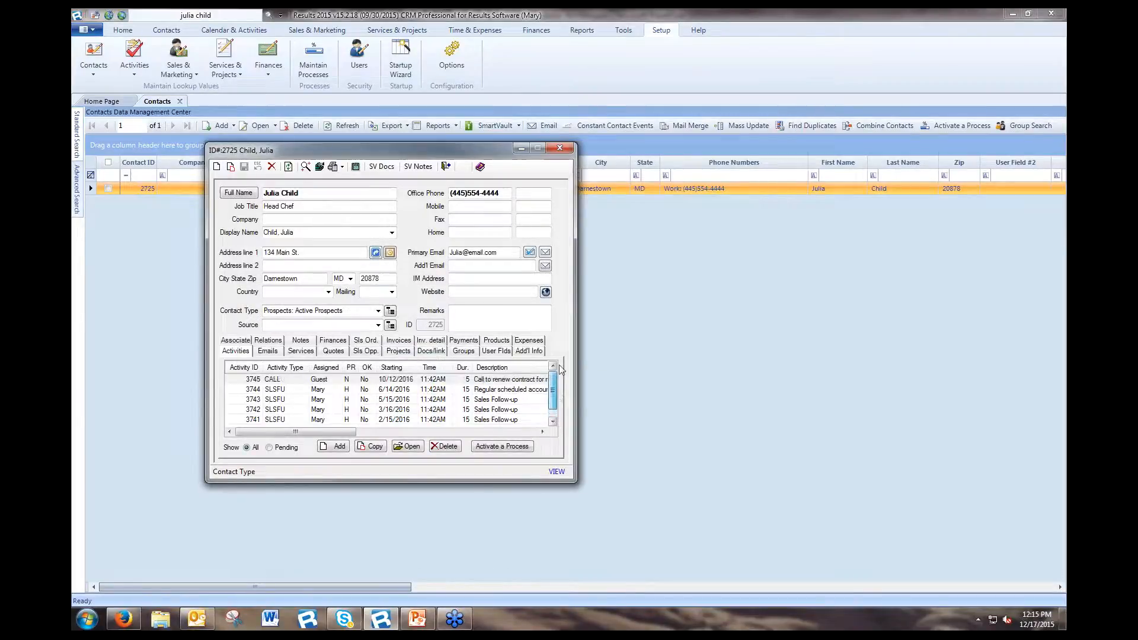
pyautogui.click(564, 146)
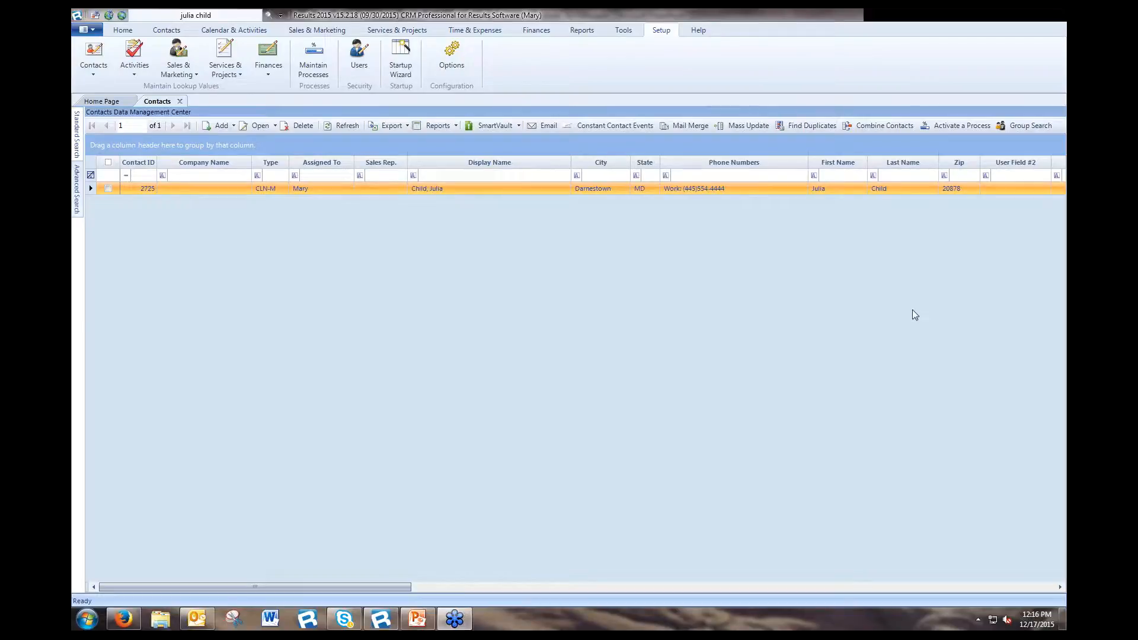
# - Switch to the PowerPoint presentation, start the slide show from the beginning and go to the Additional Results Features You'll Love slide
pyautogui.click(417, 618)
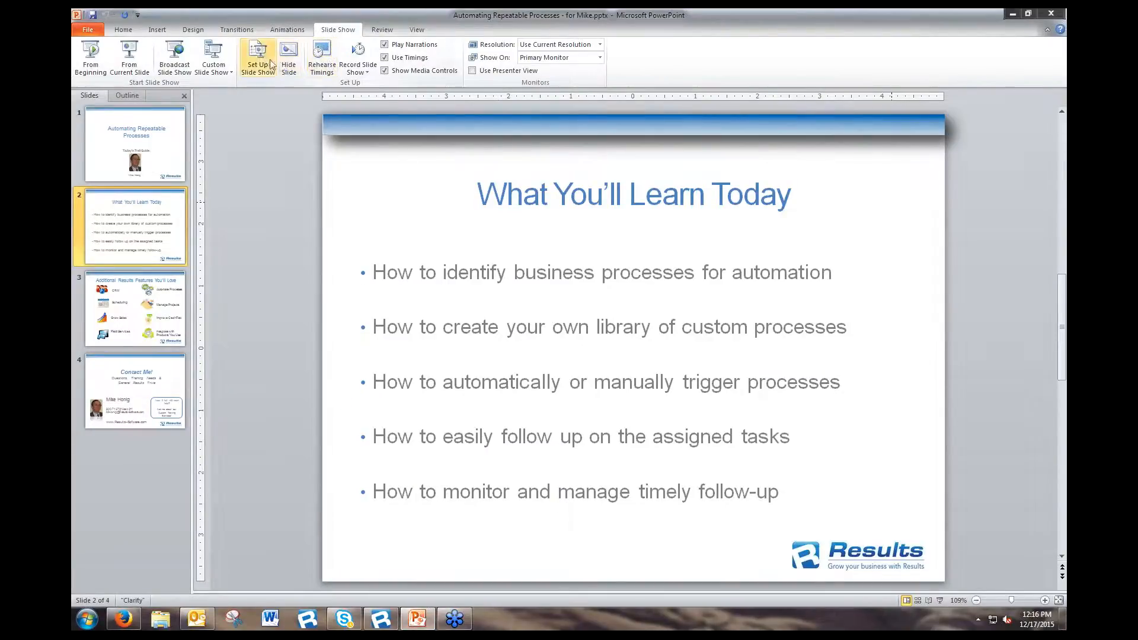
pyautogui.click(90, 56)
pyautogui.press('Right')
pyautogui.press('Right')
pyautogui.press('Right')
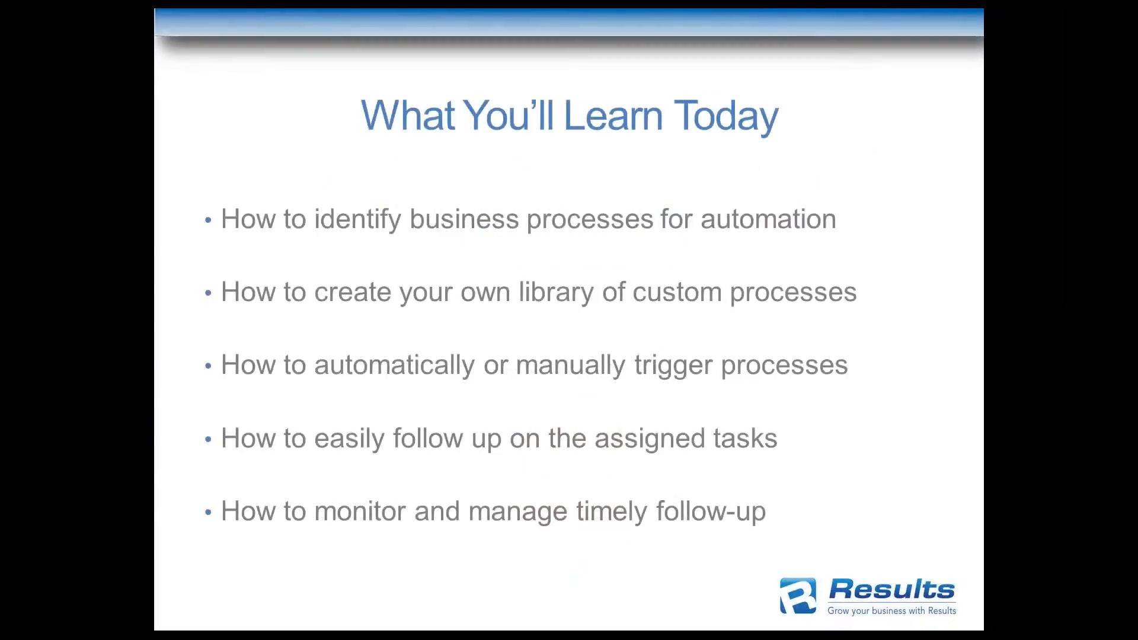
pyautogui.press('Left')
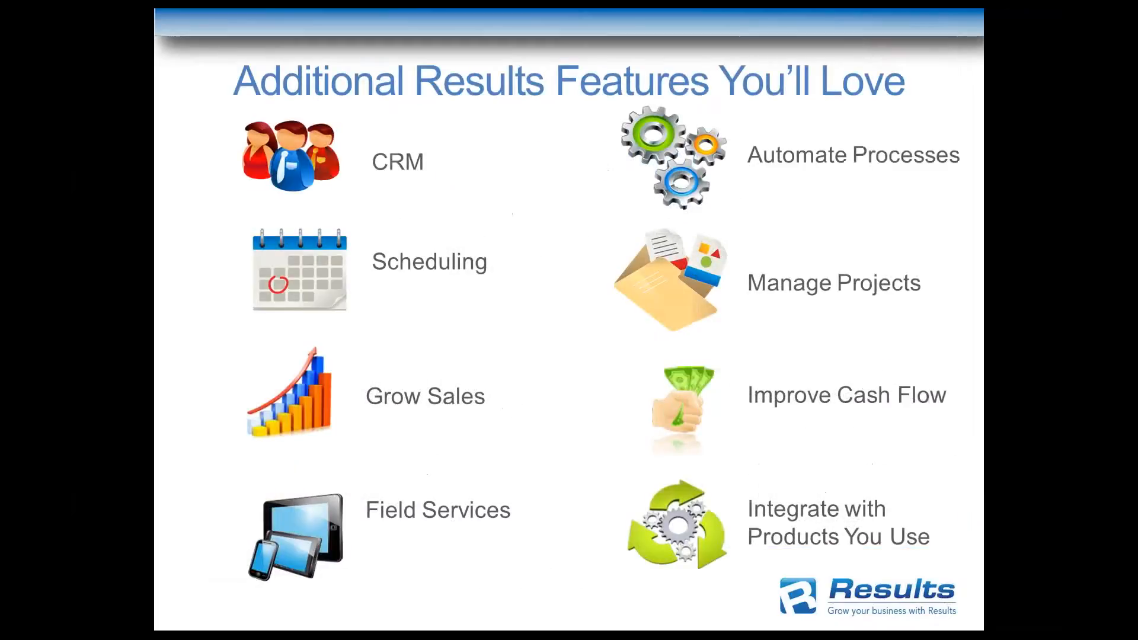